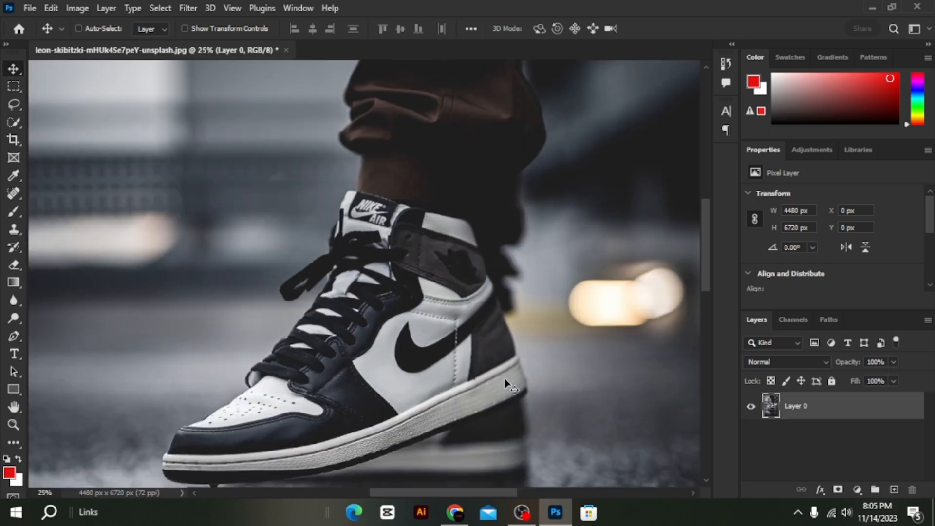
Expand the toolbar to two columns and set the Pen tool to draw in Shape mode.
scroll(505, 379, "right", 2)
key("ctrl+minus")
key("ctrl+minus")
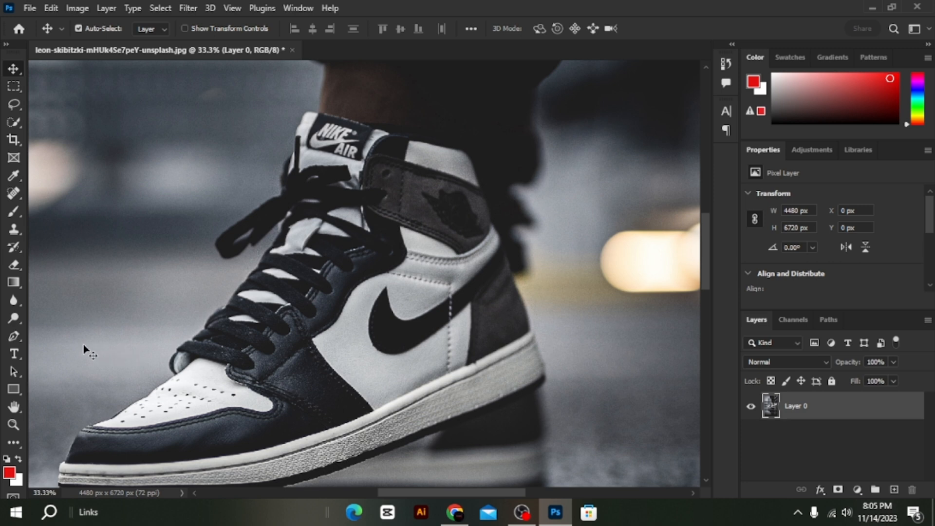
left_click(6, 44)
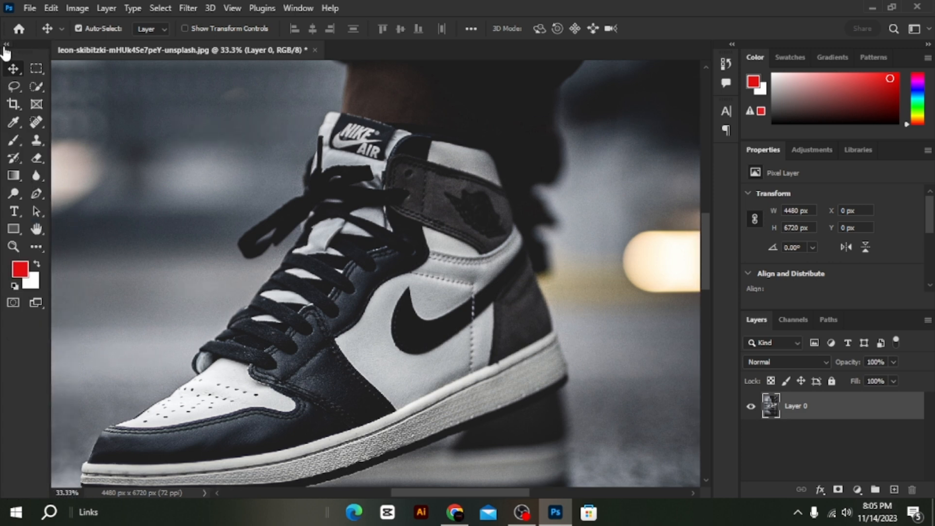
left_click(34, 194)
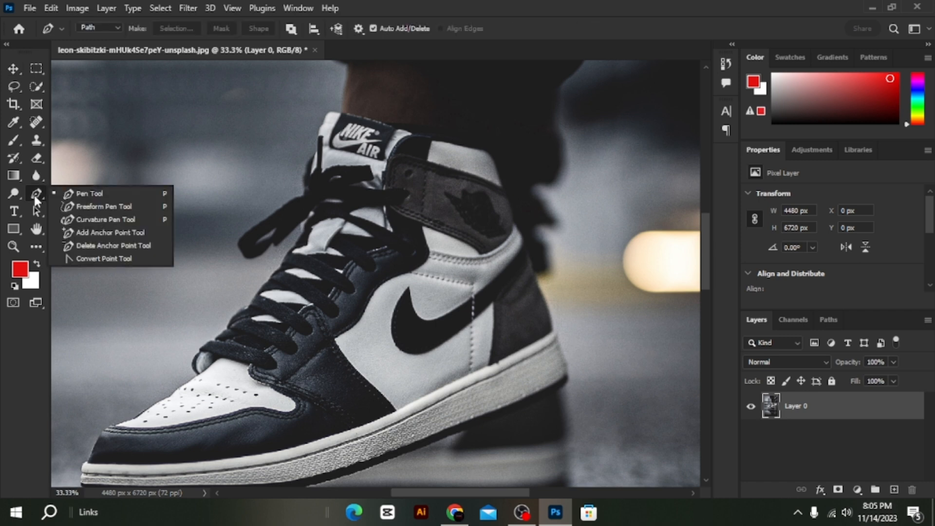
left_click(73, 193)
left_click(106, 26)
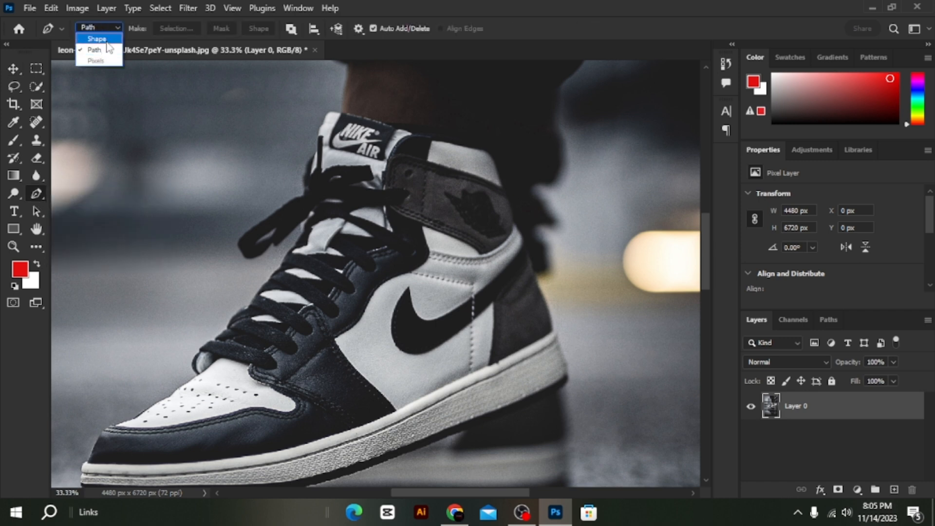
left_click(90, 36)
key("ctrl+plus")
scroll(339, 311, "down", 5)
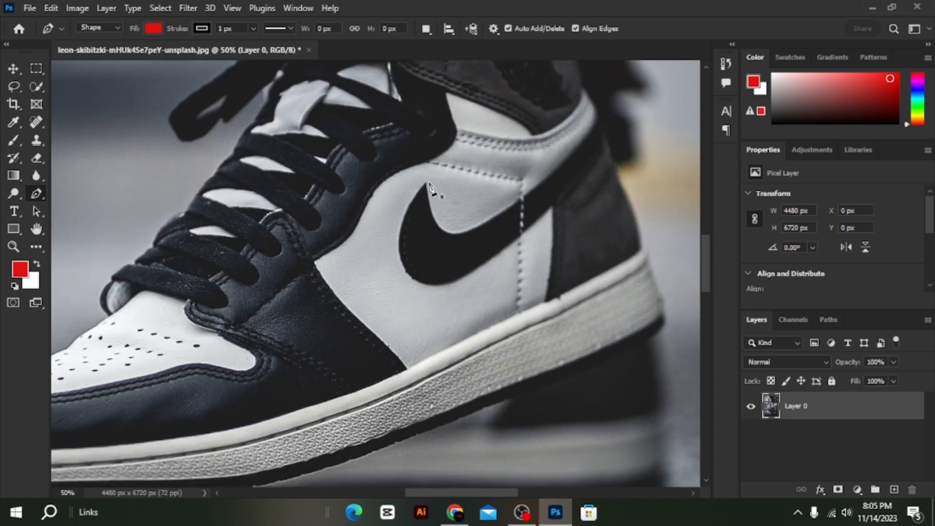
Set both the fill and the stroke of the Pen tool shape to no color.
left_click(153, 28)
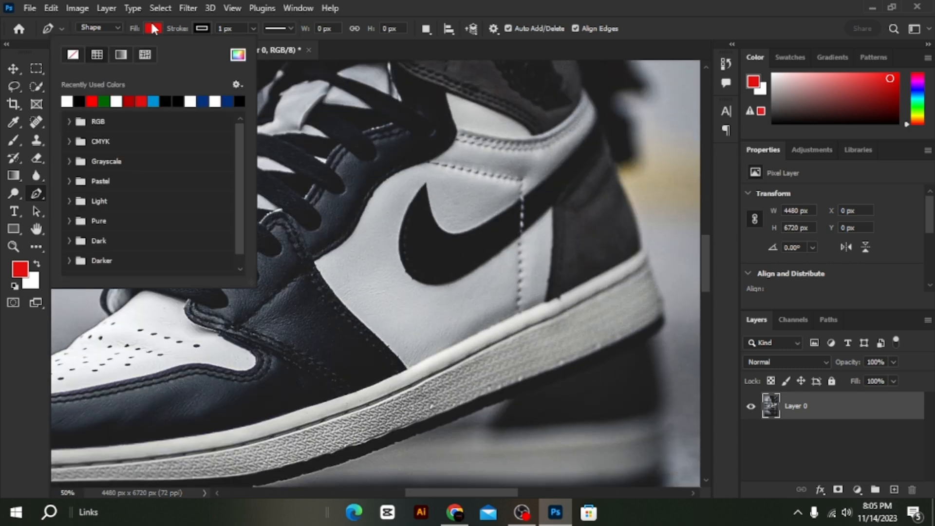
left_click(73, 55)
left_click(253, 28)
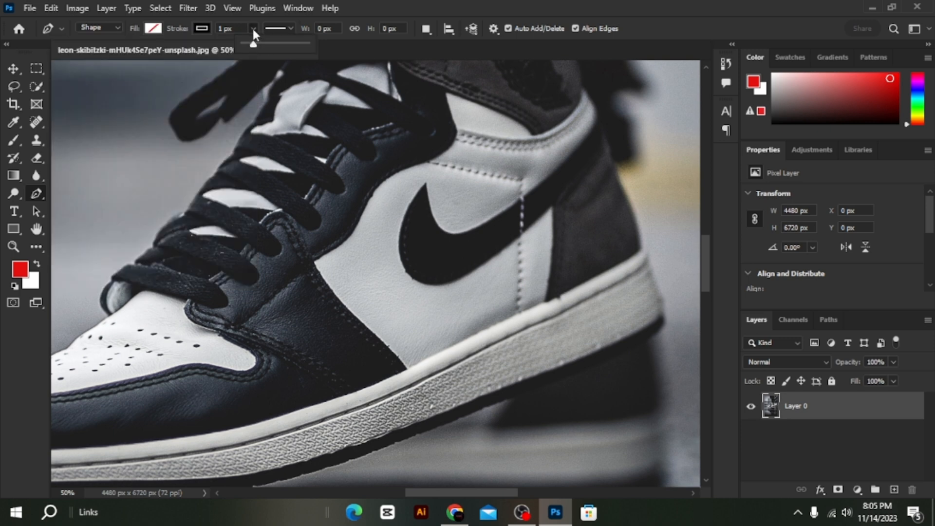
left_click(206, 27)
left_click(122, 55)
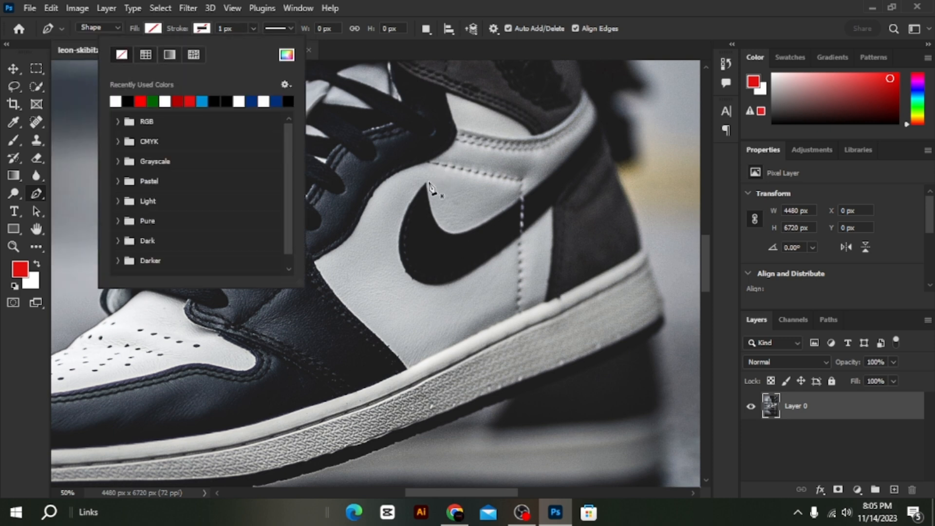
Trace the upper edge of the shoe's swoosh from its front tip to the tail end at the heel, adding the tail's corner point.
left_click(428, 185)
left_click_drag(495, 218, 564, 172)
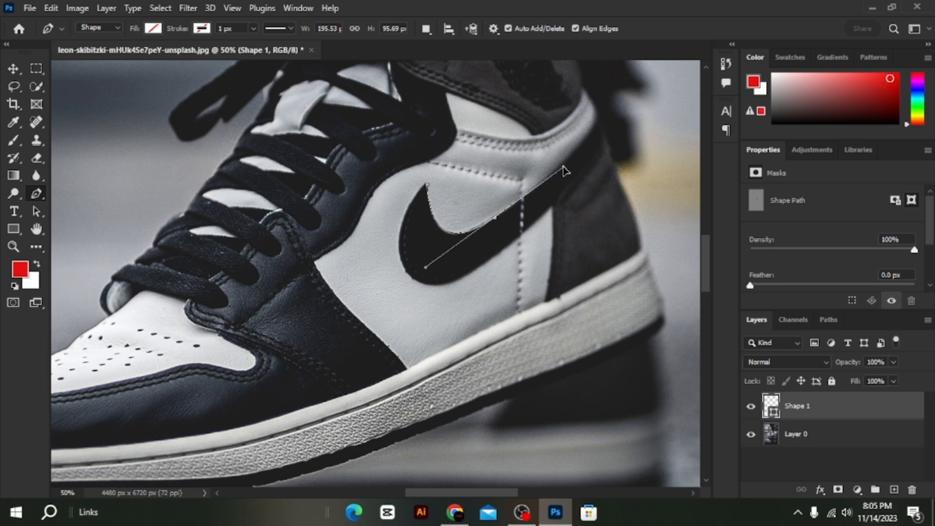
left_click(497, 220)
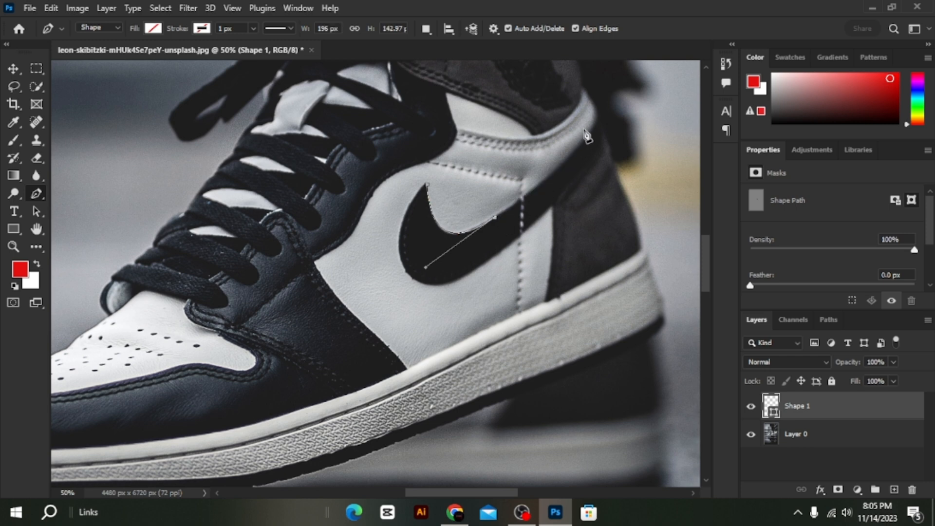
left_click_drag(598, 117, 607, 79)
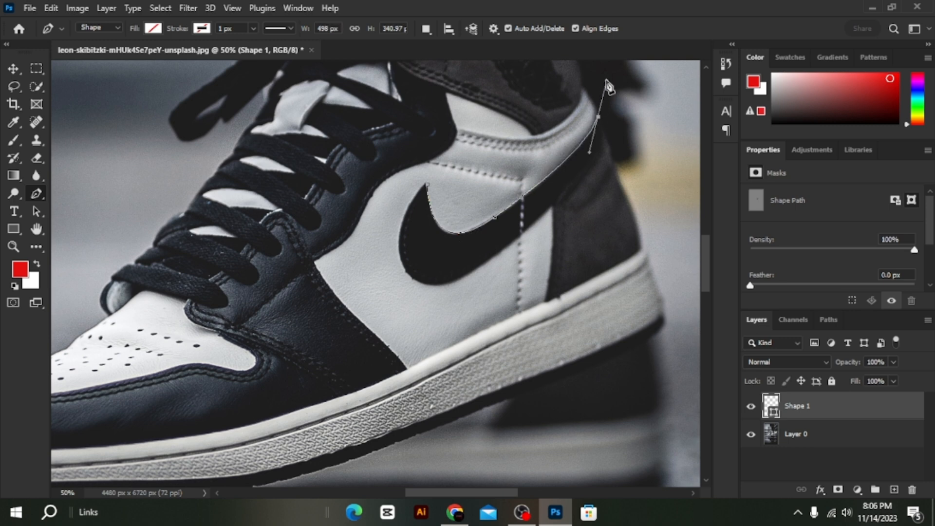
left_click(606, 136)
key("ctrl+z")
left_click(604, 131)
Trace the lower edge of the swoosh back around its front curve and close the path at the starting point.
left_click_drag(462, 281, 379, 328)
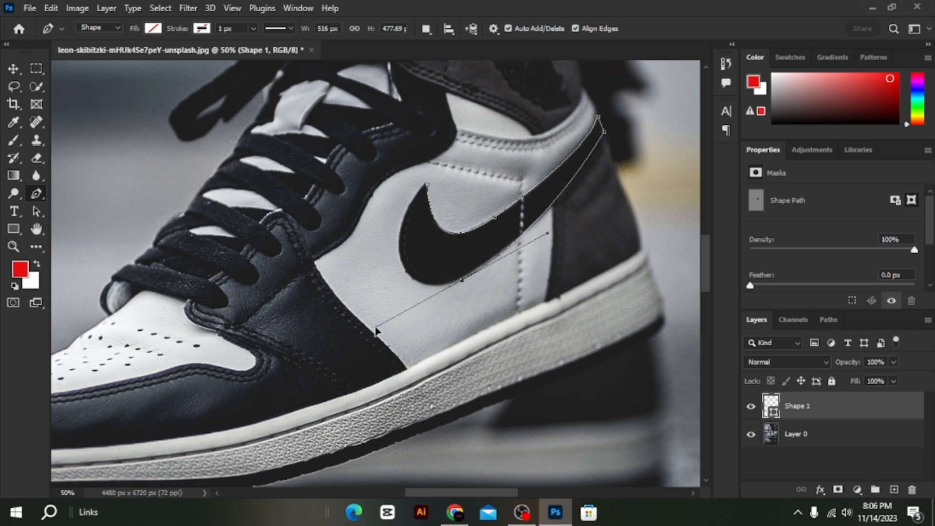
left_click(463, 281, "alt")
left_click_drag(400, 252, 390, 197)
left_click(427, 185)
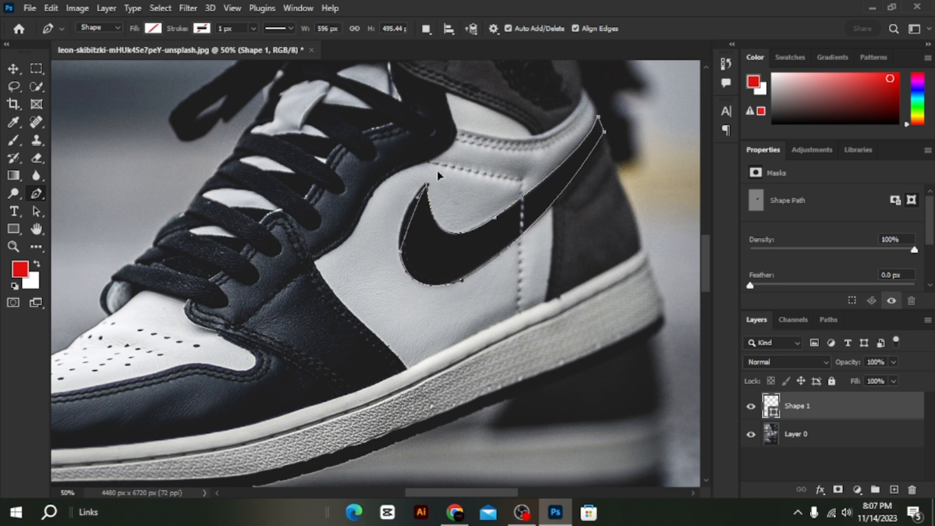
left_click_drag(438, 175, 462, 159)
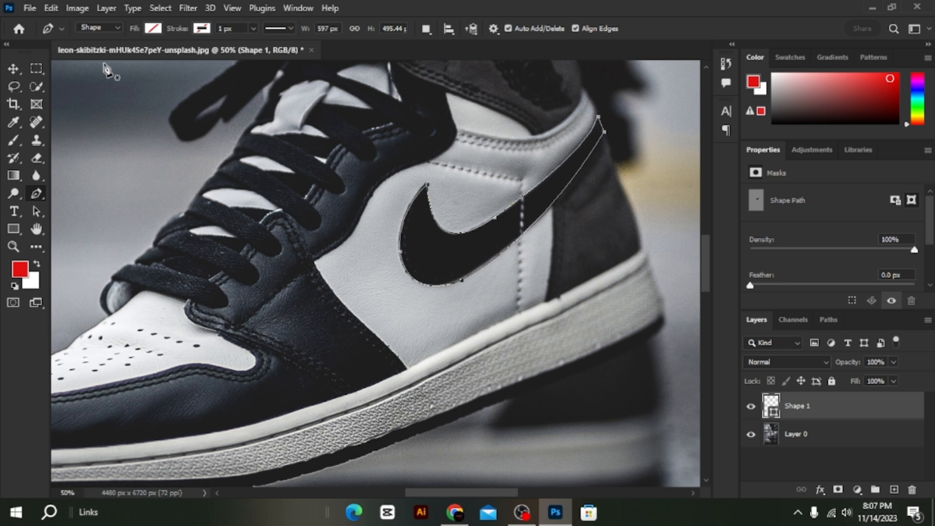
Fill the traced swoosh shape with red from the recently used colors and switch to the Move tool.
left_click(152, 28)
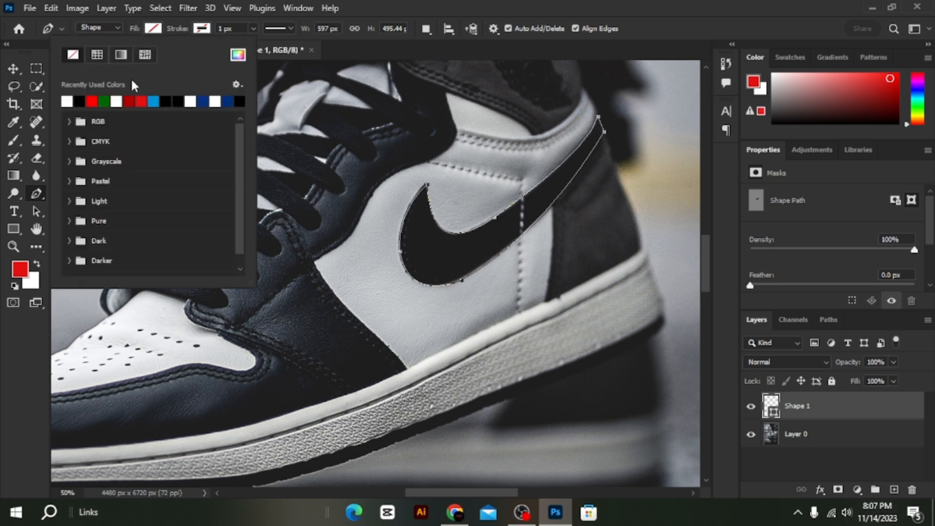
left_click(140, 101)
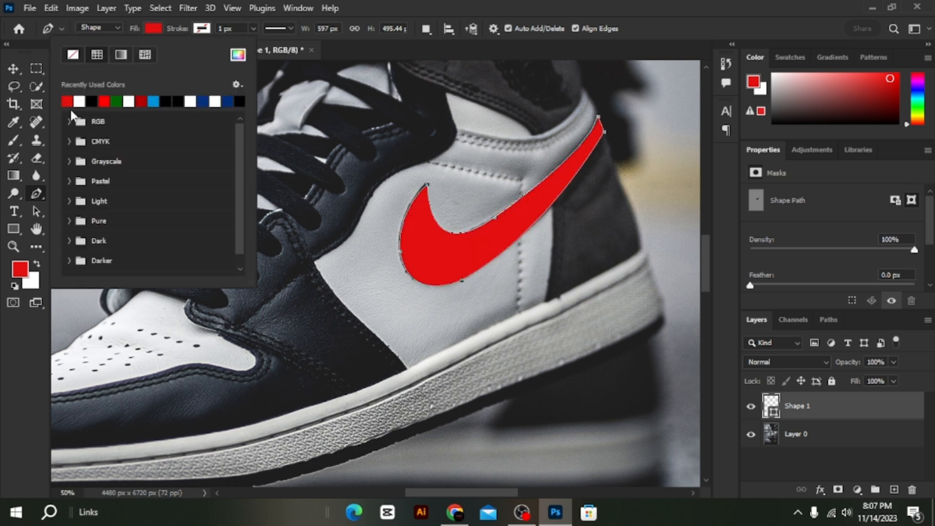
left_click(13, 68)
left_click(13, 69)
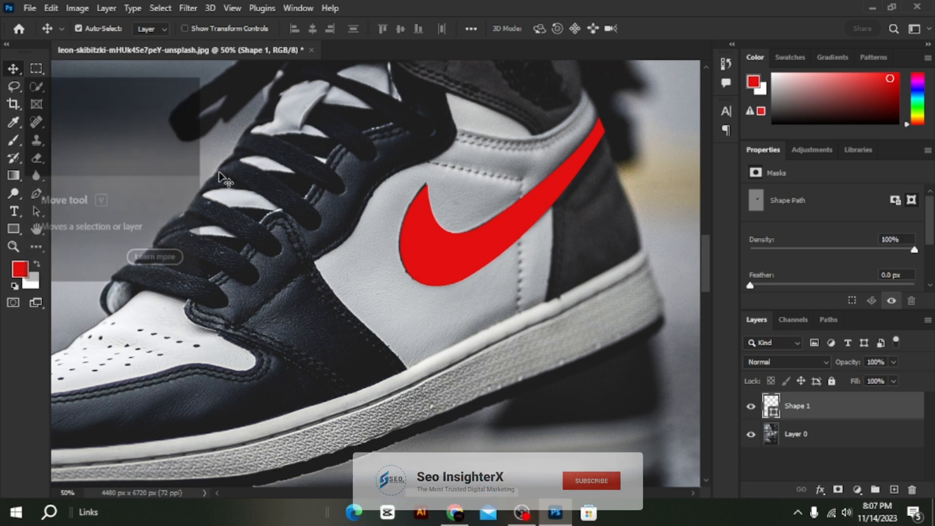
Convert the Shape 1 layer to a smart object and toggle its visibility off and on.
key("ctrl+minus")
key("ctrl+minus")
key("ctrl+minus")
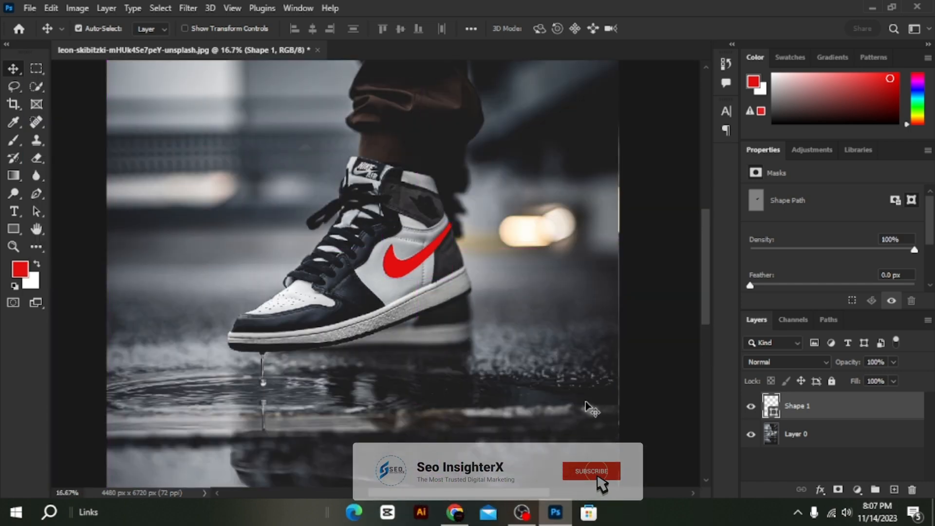
key("ctrl+minus")
key("ctrl+minus")
key("ctrl+plus")
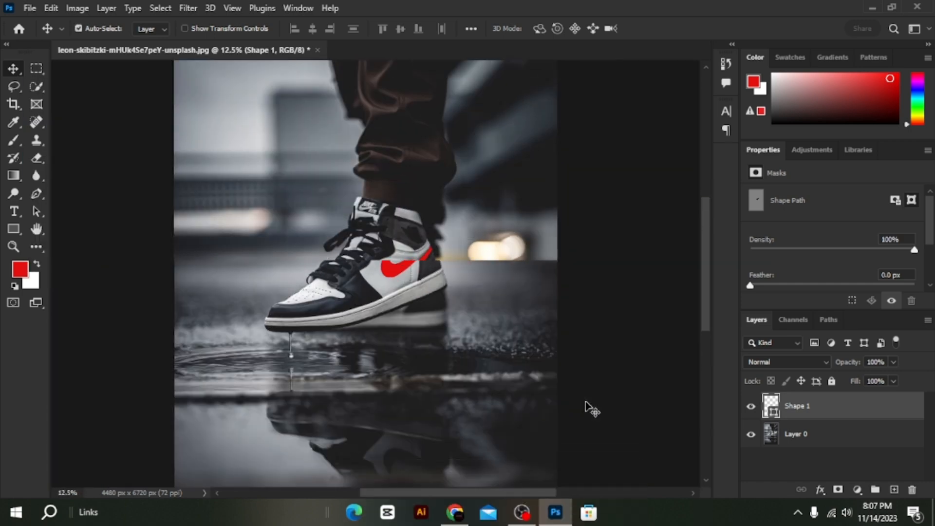
right_click(841, 404)
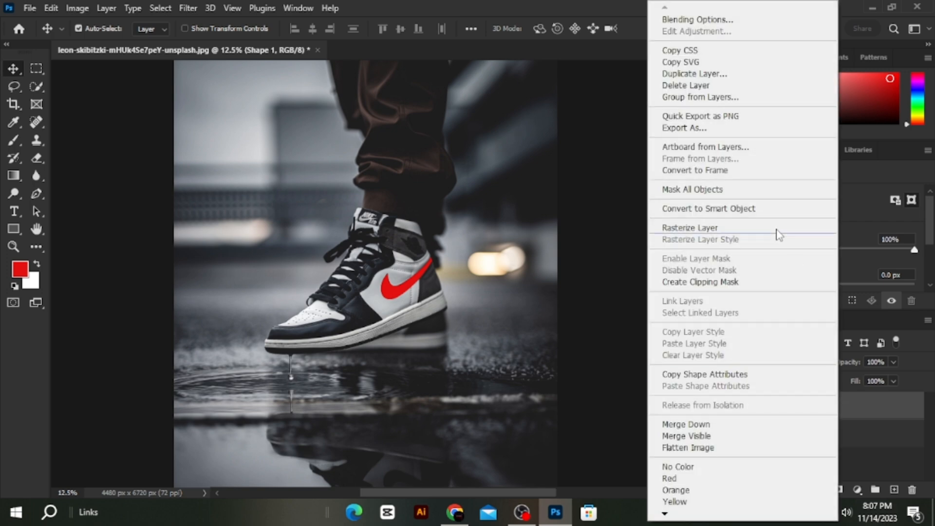
left_click(760, 209)
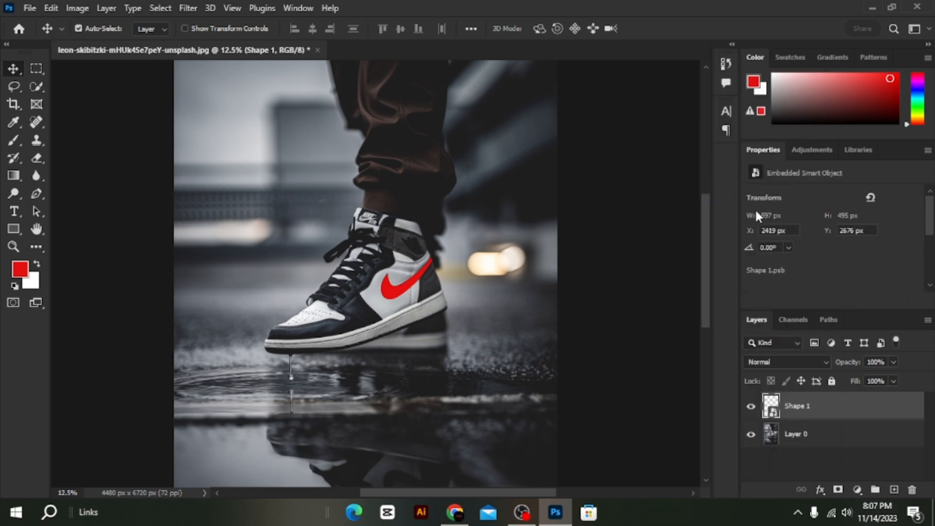
left_click(751, 406)
left_click(751, 406)
Add a Color Lookup adjustment above Layer 0 using the NightFromDay.CUBE 3DLUT file.
left_click(789, 440)
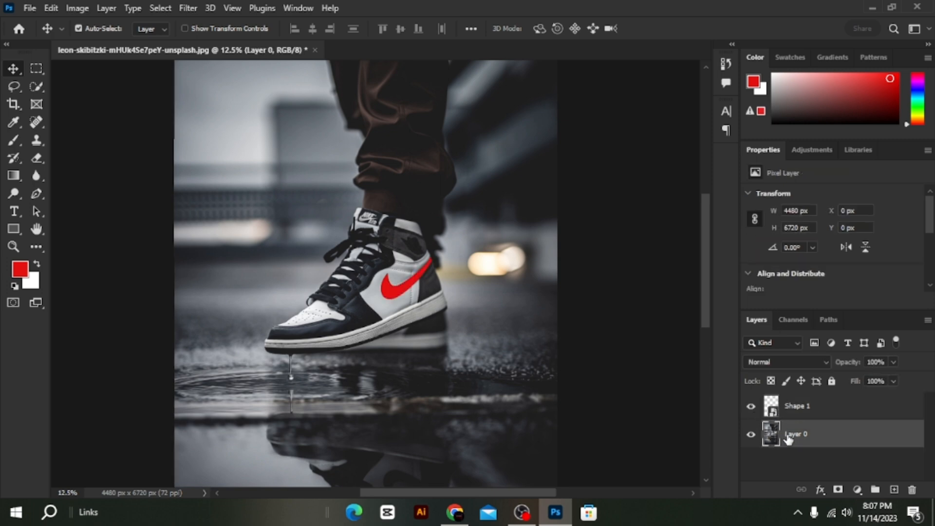
left_click(857, 491)
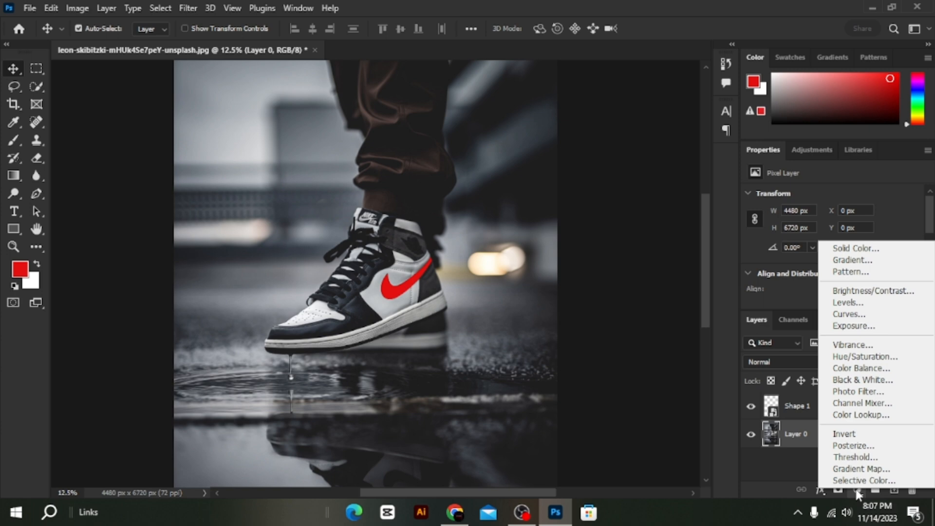
left_click(834, 415)
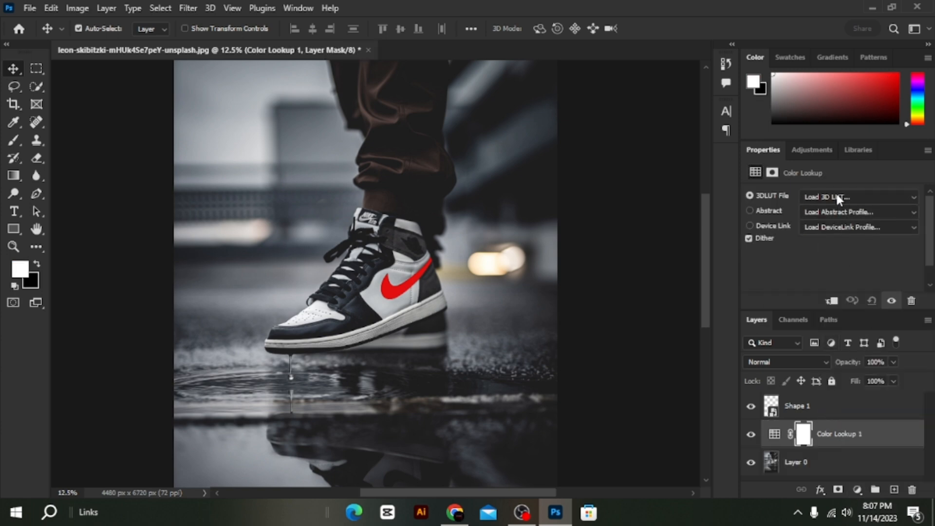
left_click(837, 197)
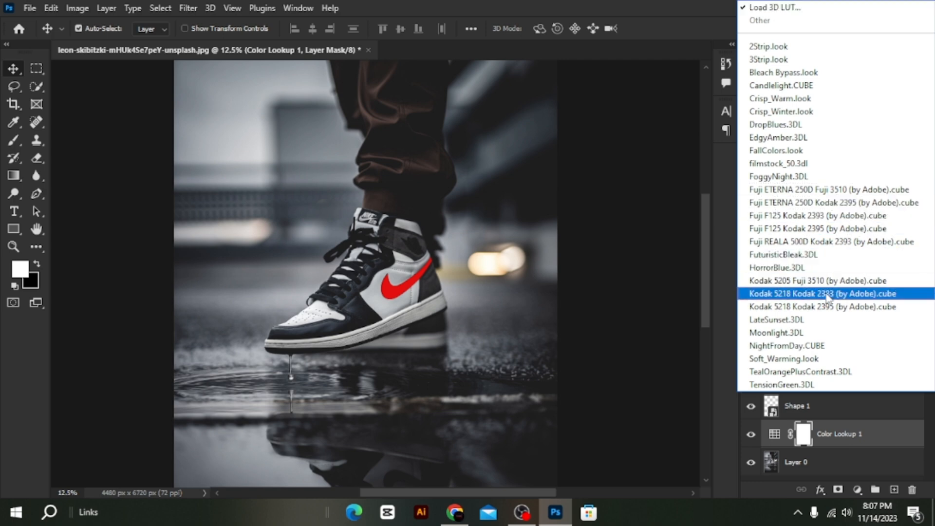
left_click(831, 346)
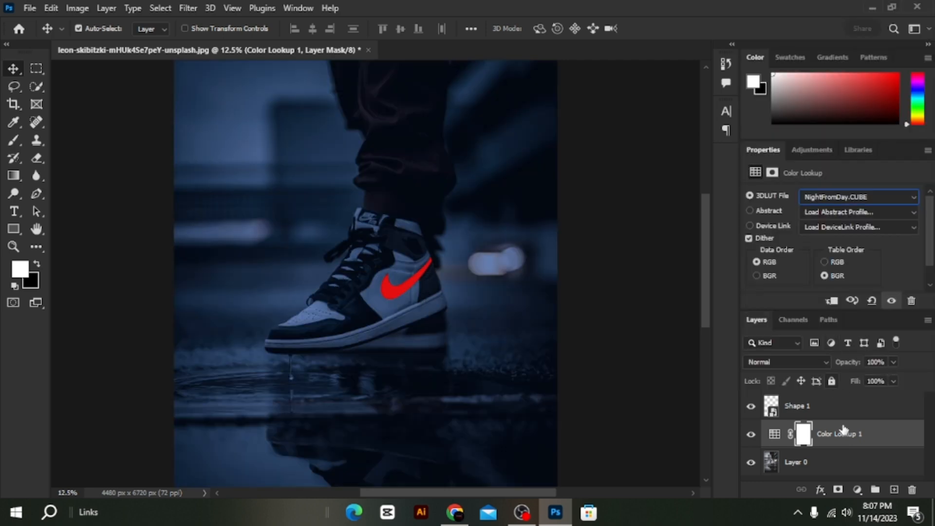
Clip the Color Lookup layer to Layer 0, then compare by toggling the visibility of the adjustment and the swoosh layer.
right_click(899, 438)
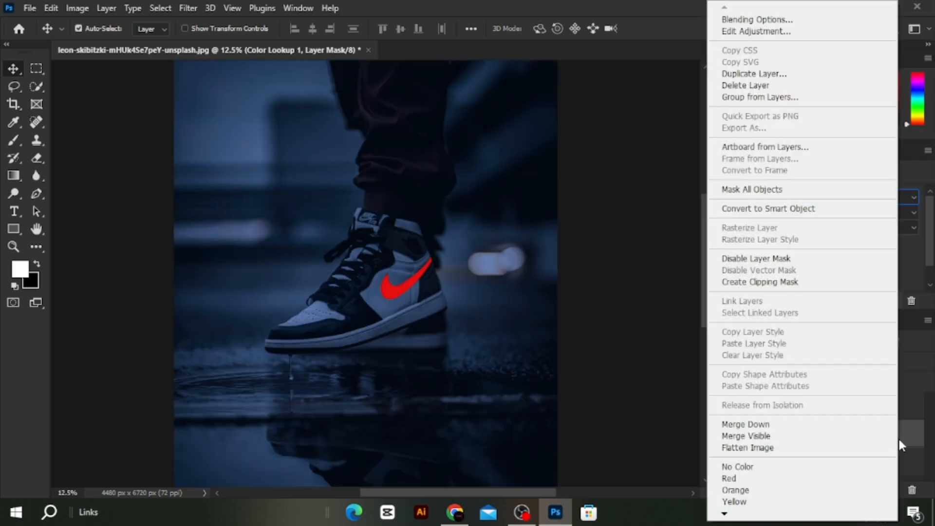
left_click(786, 282)
left_click(751, 434)
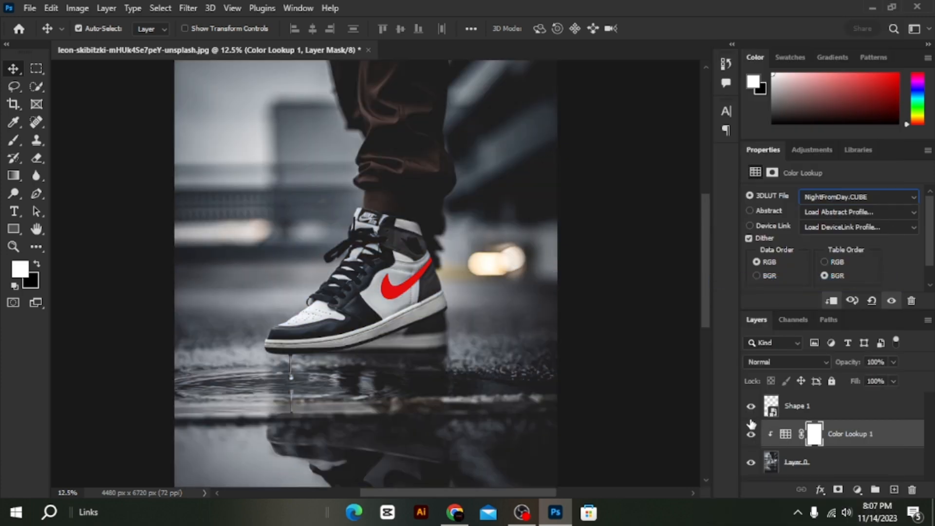
left_click(751, 434)
left_click(751, 406)
left_click(750, 405)
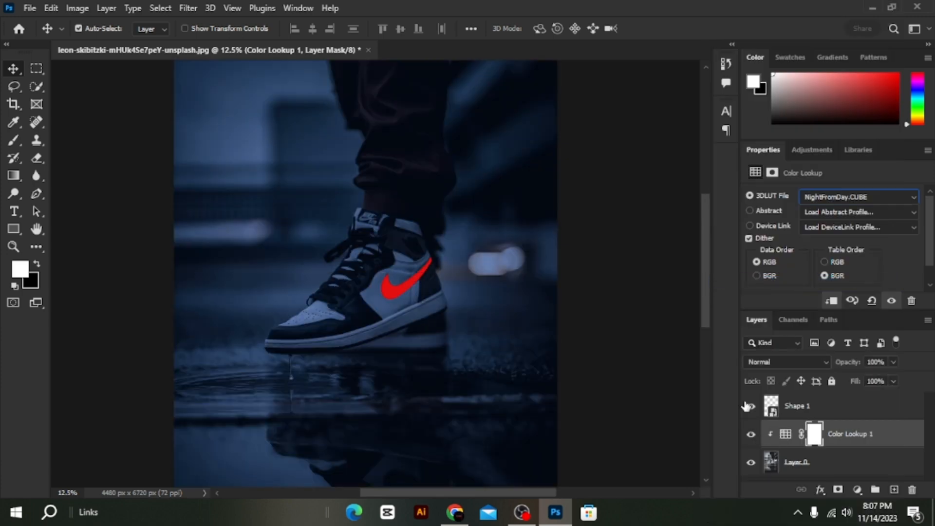
key("ctrl+minus")
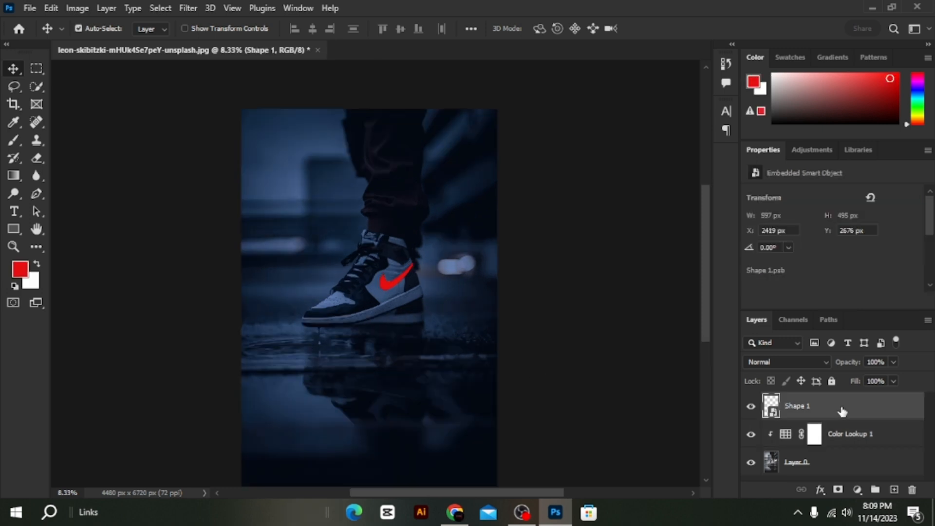
Add an Outer Glow to the Shape 1 swoosh layer with 100% opacity, 6% spread and a size of 174 px.
double_click(843, 412)
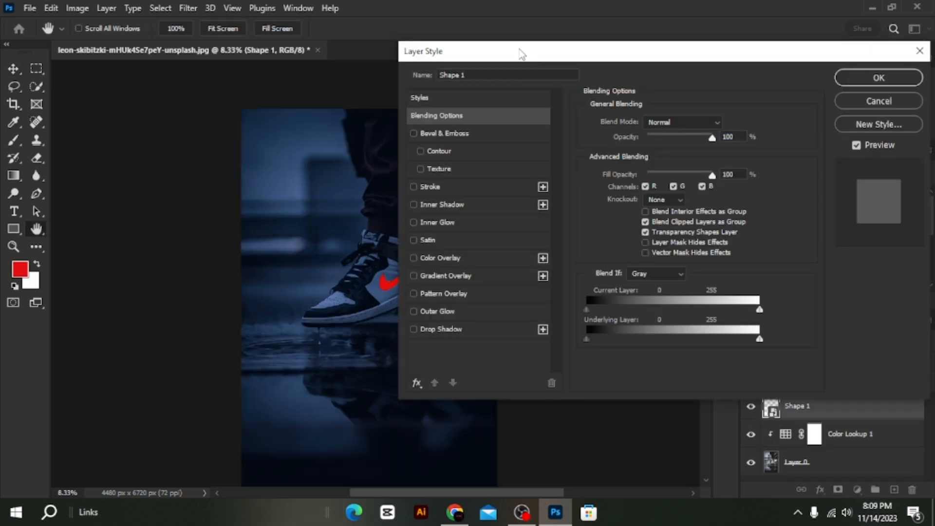
left_click_drag(521, 53, 611, 64)
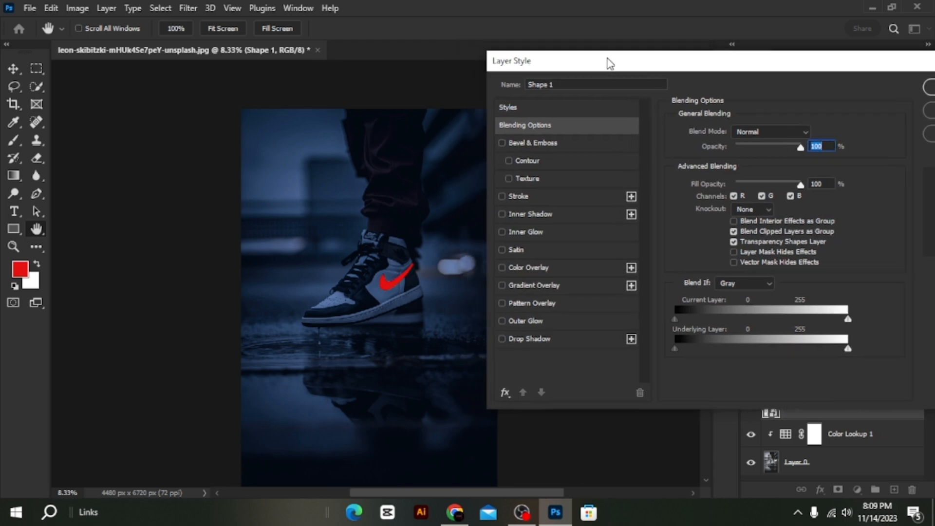
left_click(549, 318)
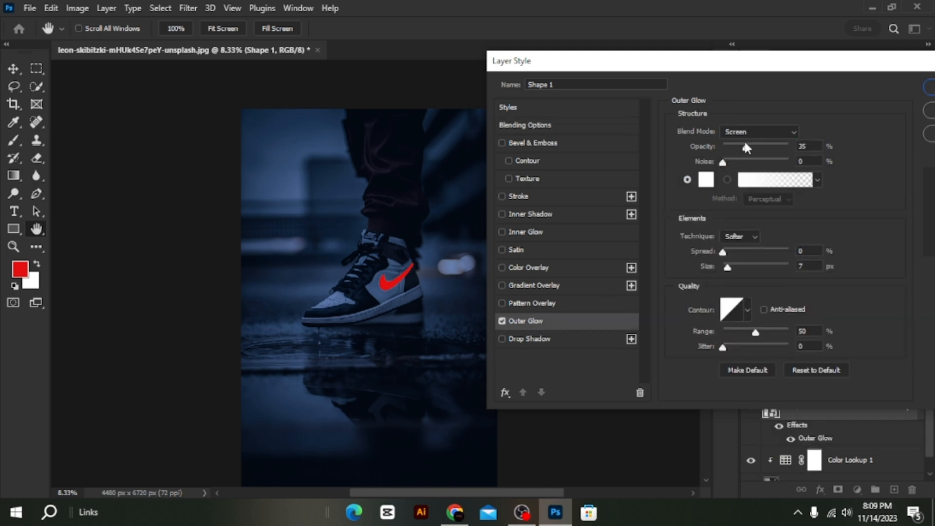
left_click_drag(752, 146, 796, 148)
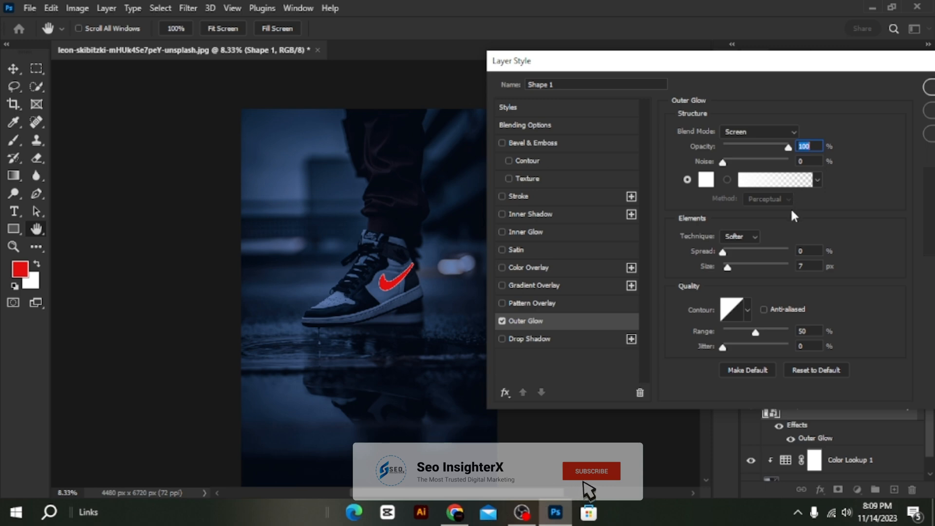
left_click(803, 252)
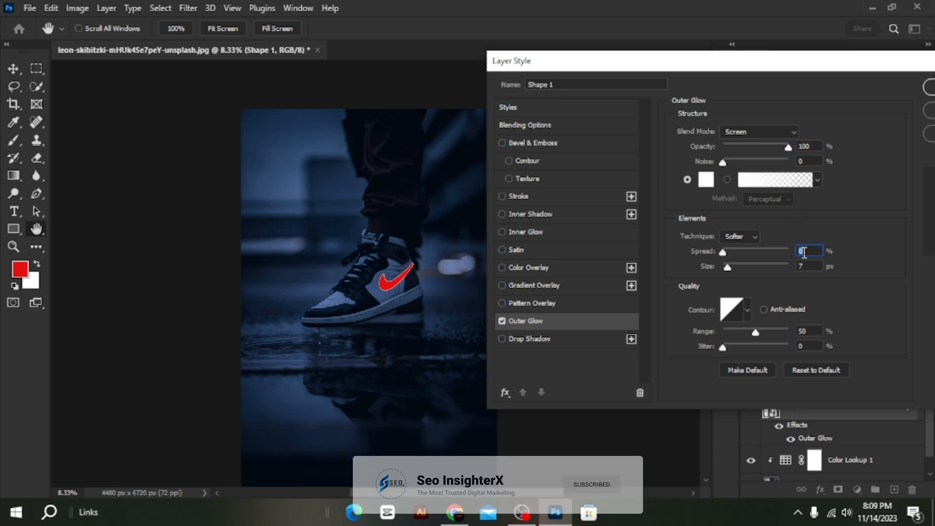
type("100")
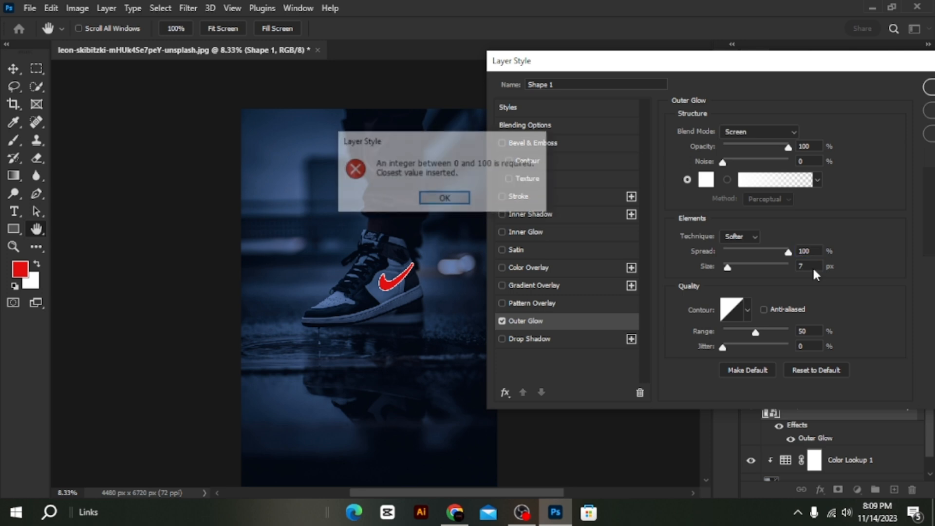
left_click(443, 199)
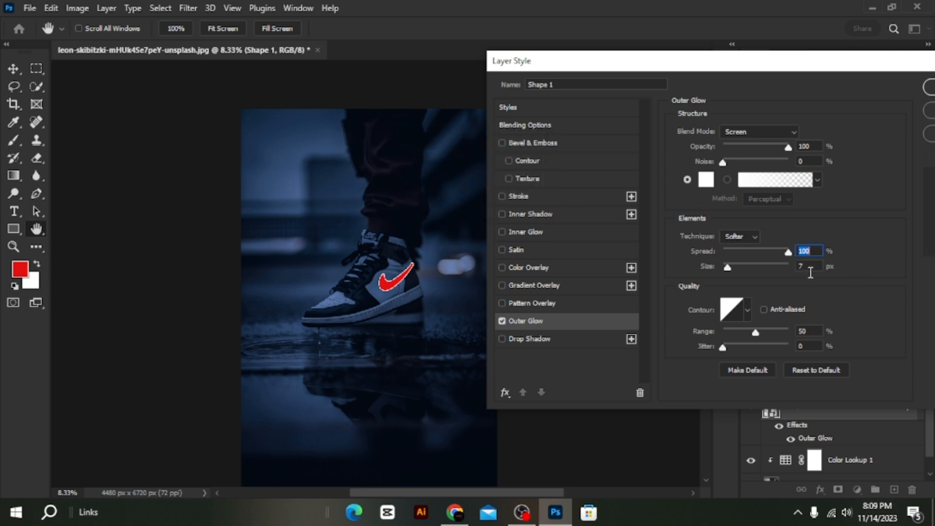
left_click_drag(731, 274, 736, 272)
left_click_drag(788, 252, 728, 258)
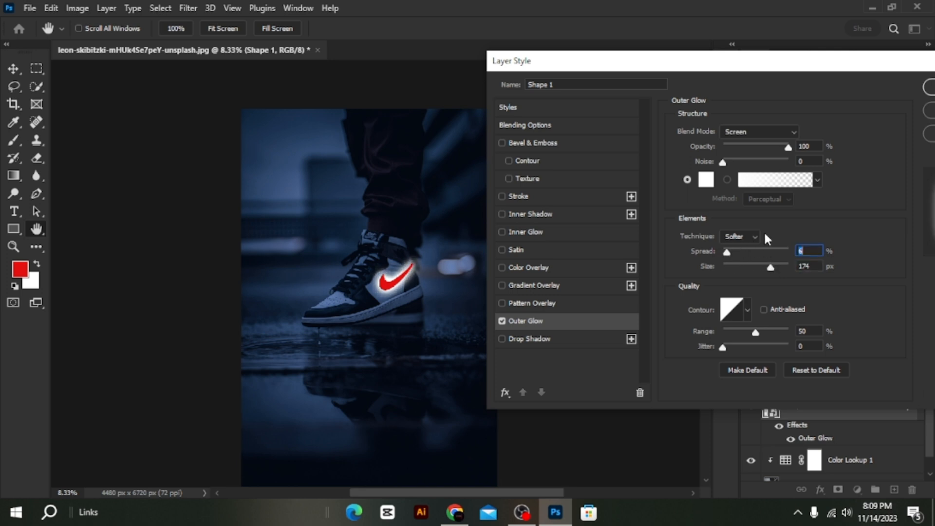
Set the outer glow color to red cc0000 by sampling it from the swoosh.
left_click(710, 180)
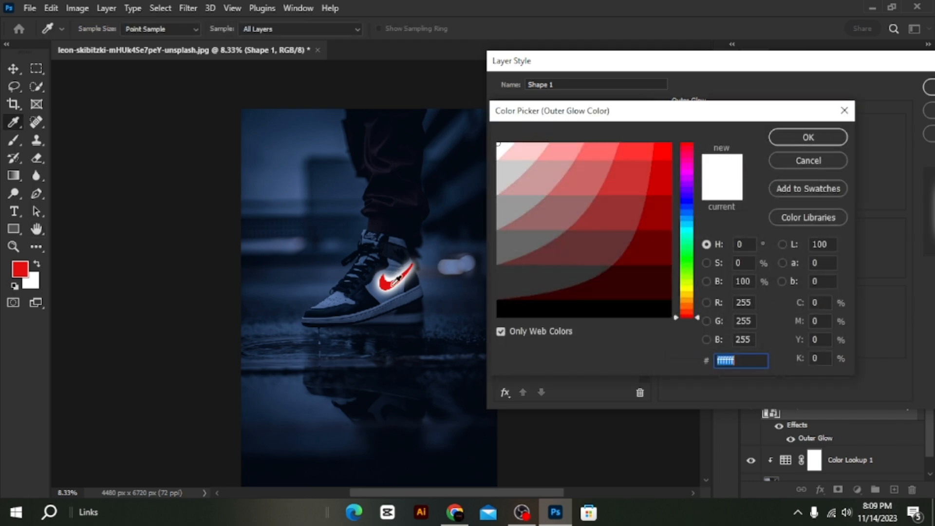
left_click(396, 281)
left_click(793, 134)
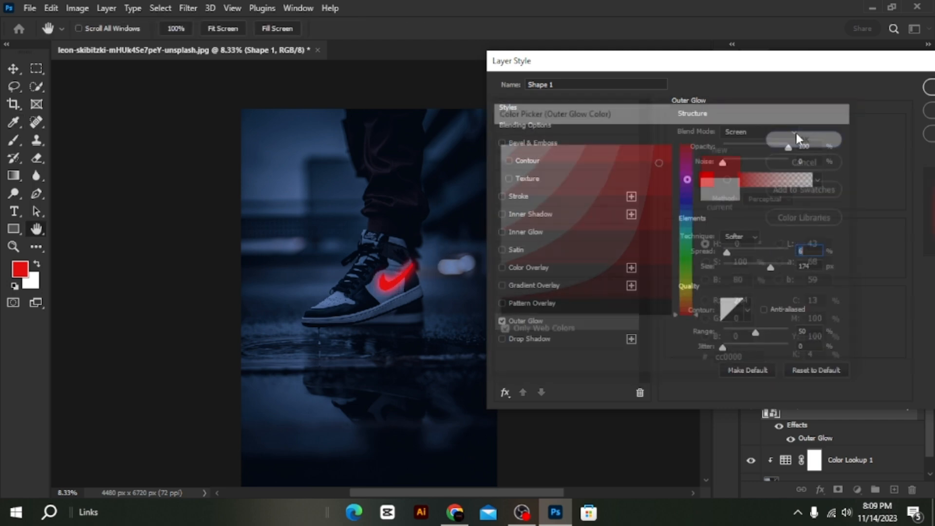
Enable an Inner Glow on the swoosh layer and sample its red color from the swoosh.
left_click(566, 231)
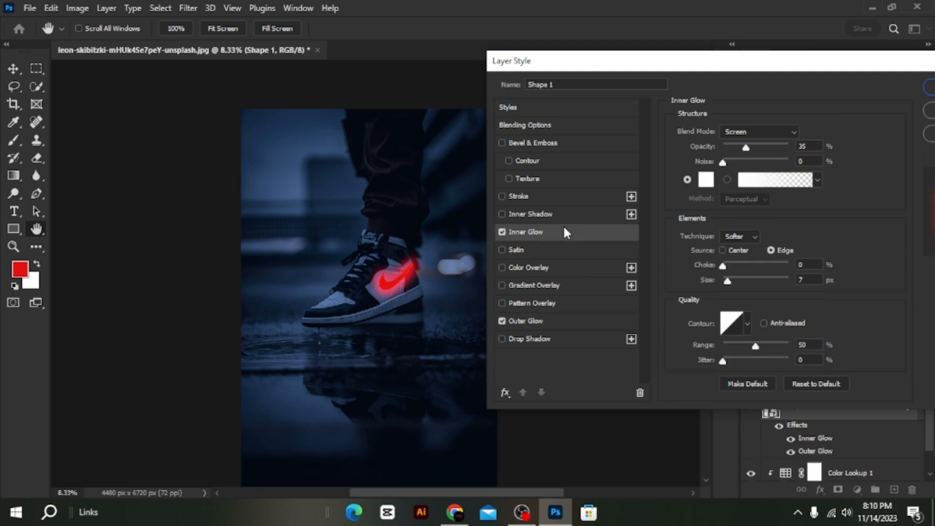
left_click(706, 179)
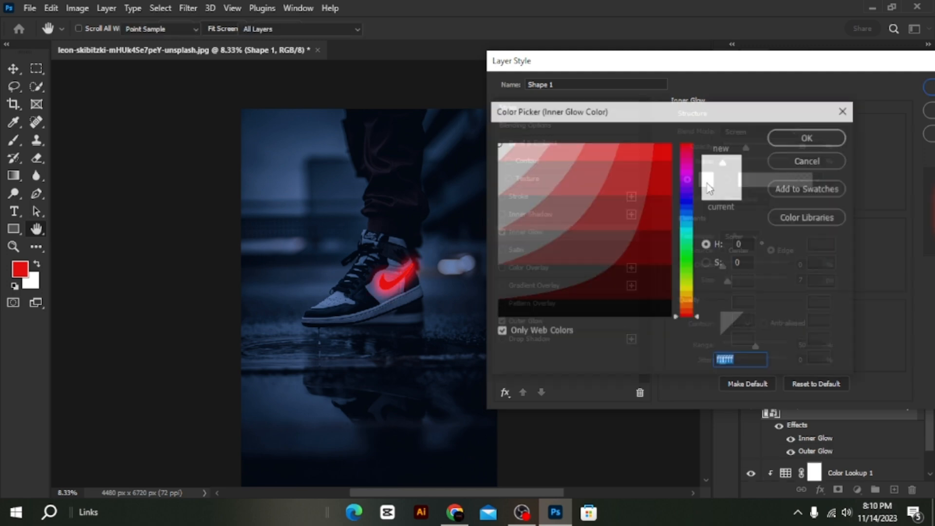
left_click(393, 277)
left_click(789, 139)
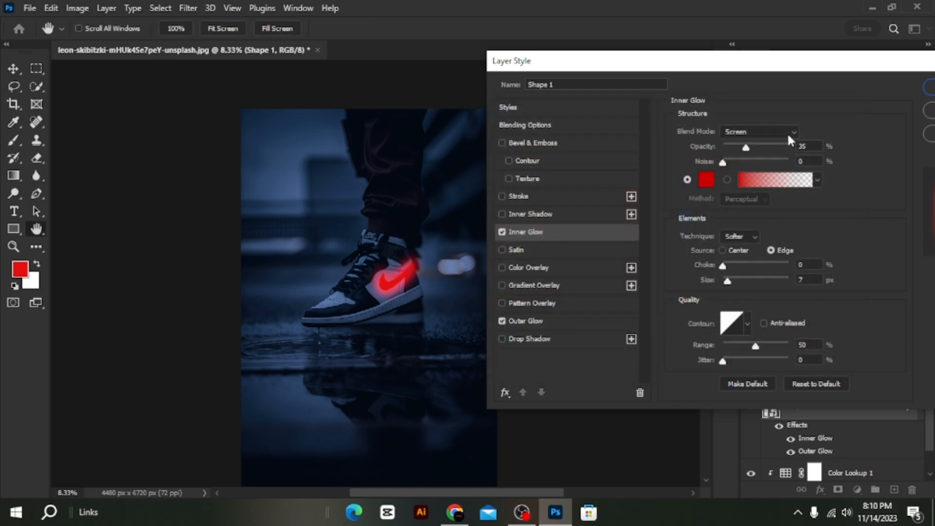
Set the inner glow to 100% opacity, 100% choke and 250 px size, and apply the layer style.
left_click_drag(750, 146, 804, 146)
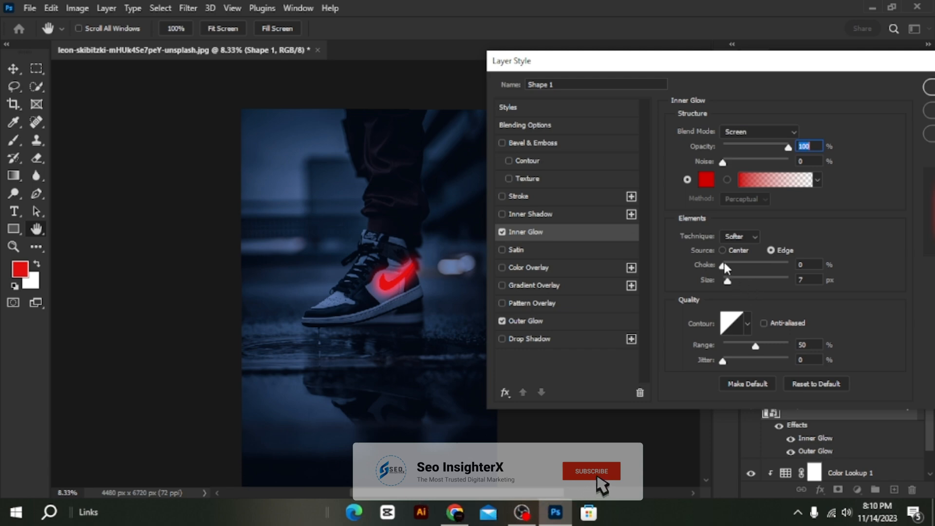
left_click_drag(724, 268, 794, 265)
left_click_drag(732, 288, 794, 283)
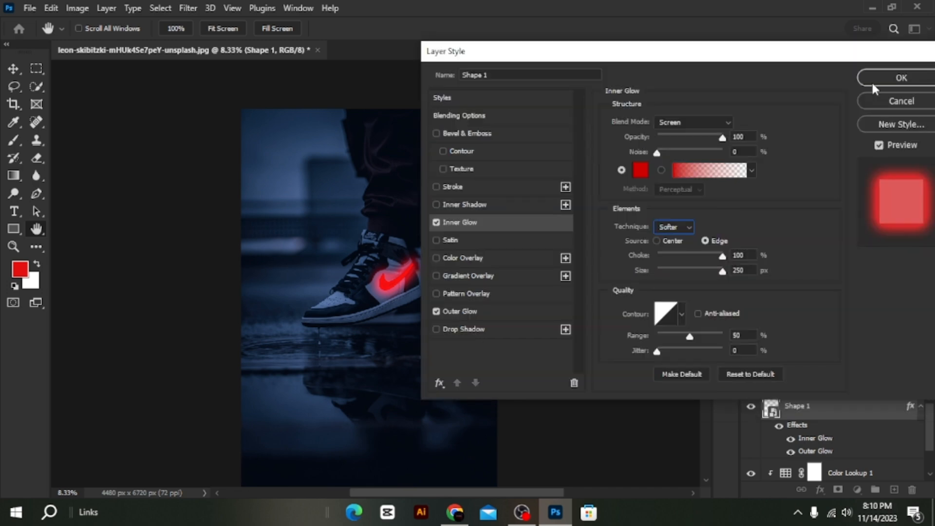
left_click(875, 82)
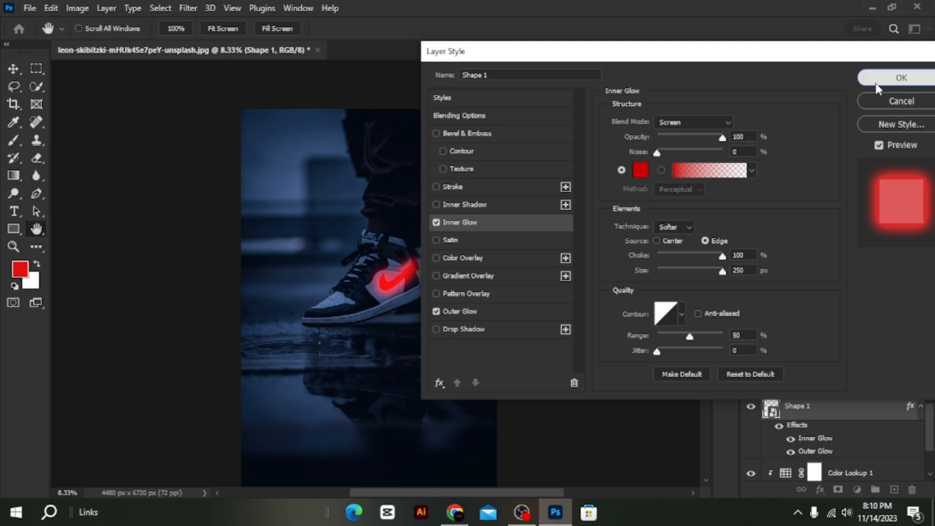
Compare the image with and without the glowing swoosh layer and examine the glow up close on the shoe.
left_click(751, 406)
left_click(750, 407)
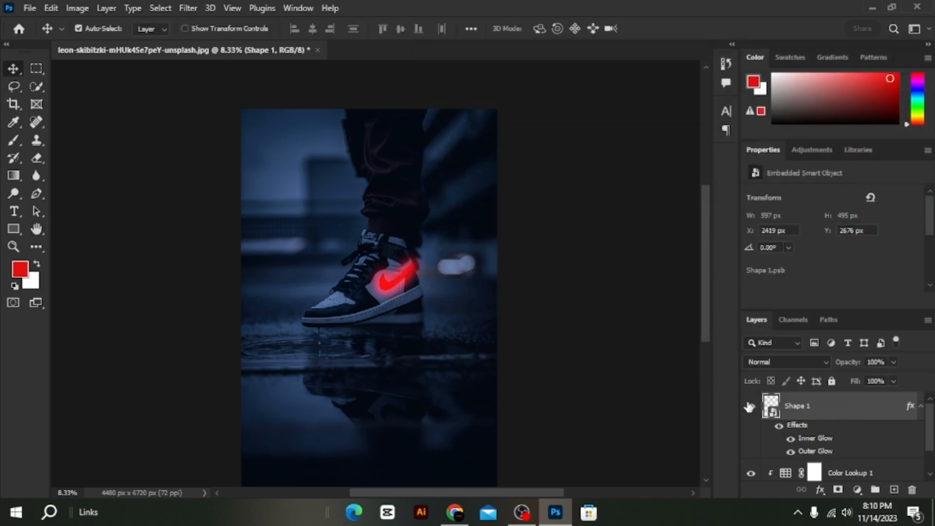
scroll(560, 350, "down", 1)
scroll(533, 348, "up", 3)
key("ctrl+plus")
key("ctrl+plus")
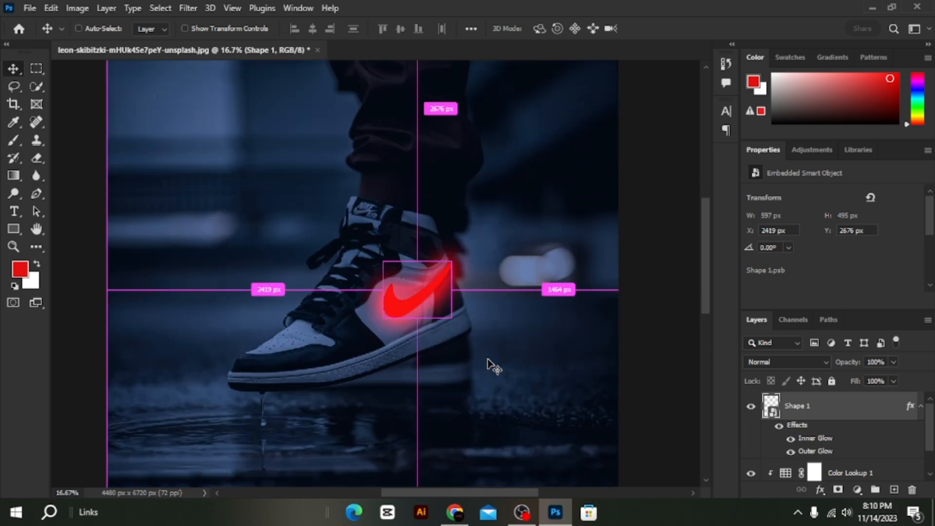
key("ctrl+plus")
key("ctrl+plus")
key("ctrl+minus")
key("ctrl+minus")
key("ctrl+minus")
key("ctrl+minus")
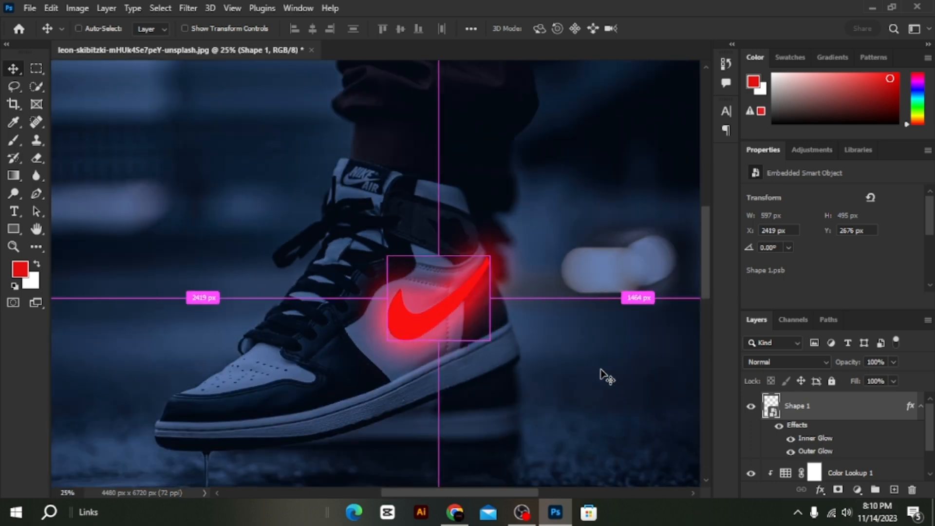
scroll(604, 375, "down", 1)
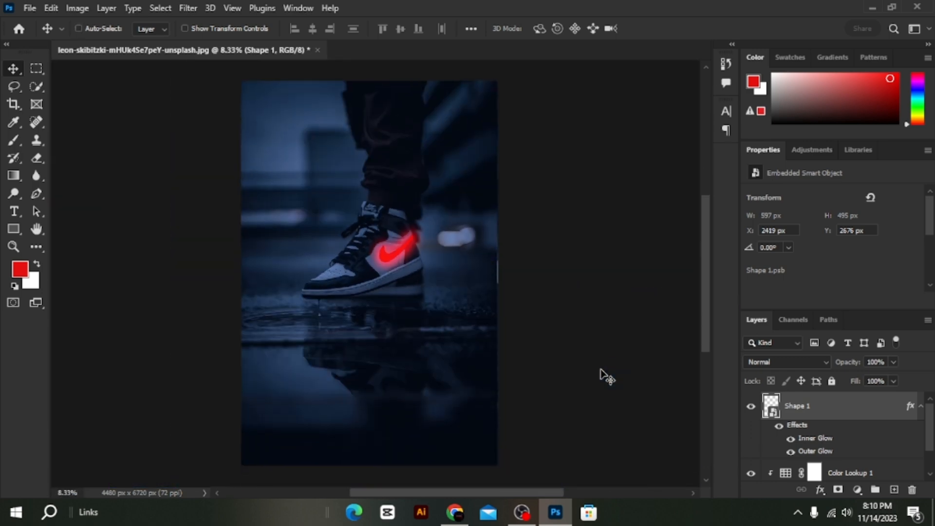
Merge the Shape 1, Color Lookup 1 and Layer 0 layers into one layer and toggle its visibility off and on.
scroll(837, 441, "down", 2)
left_click(838, 441, "ctrl")
left_click(829, 472, "ctrl")
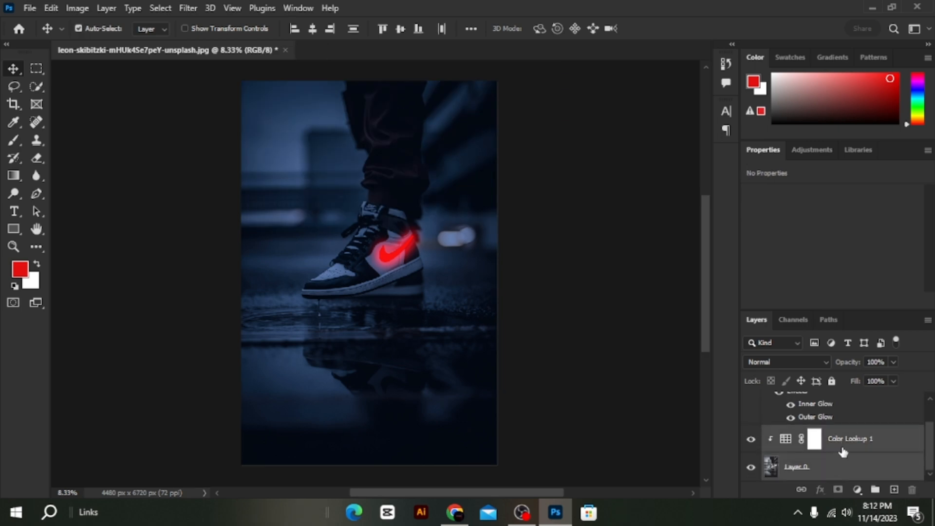
right_click(842, 446)
left_click(754, 426)
left_click(751, 408)
left_click(751, 408)
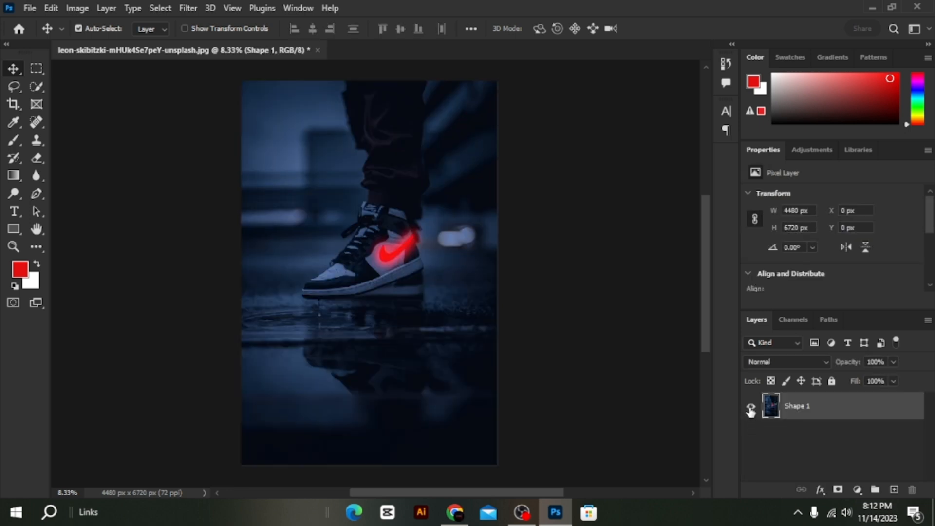
Select the leg and shoe with Select Subject, and subtract the water reflection below the shoe using the Quick Selection tool.
left_click(160, 7)
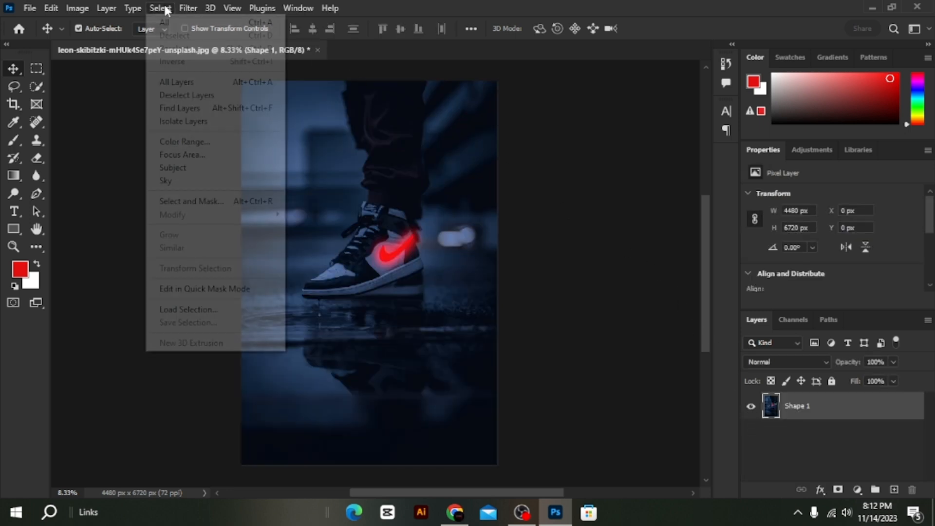
left_click(195, 168)
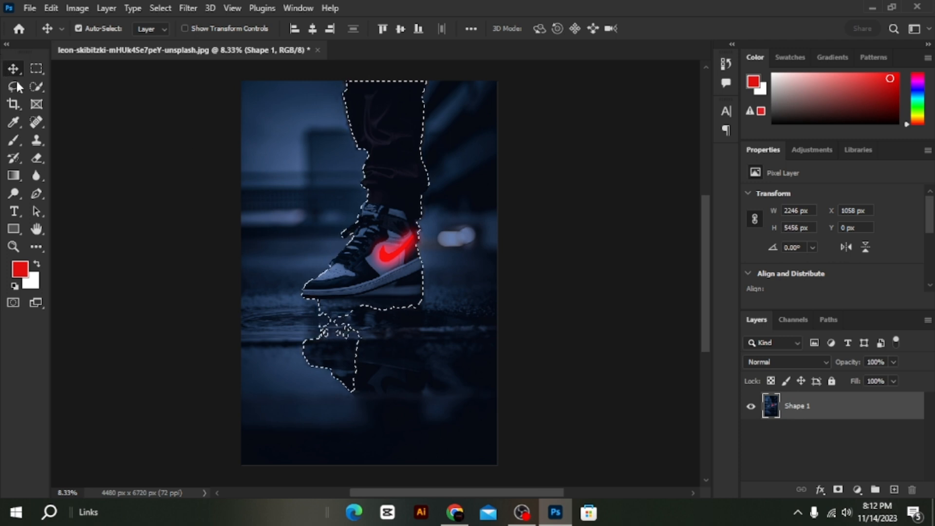
left_click(32, 86)
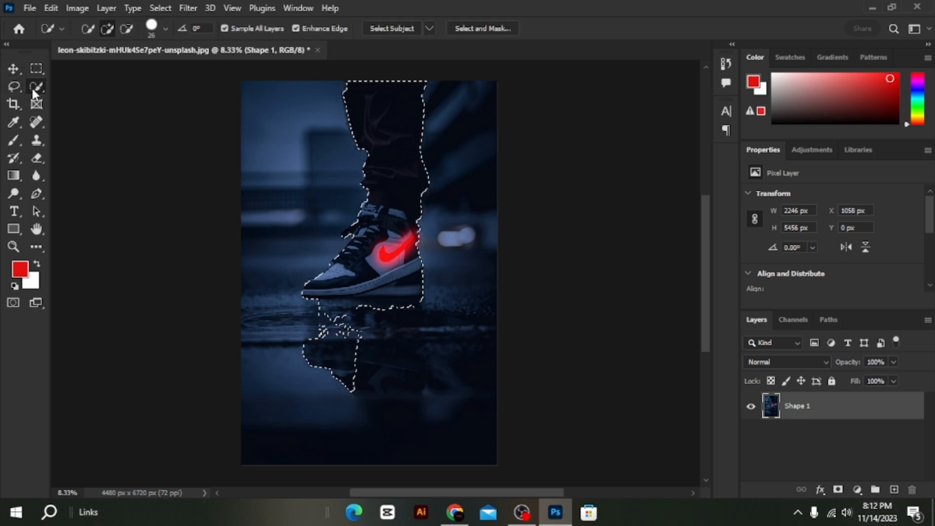
left_click(126, 28)
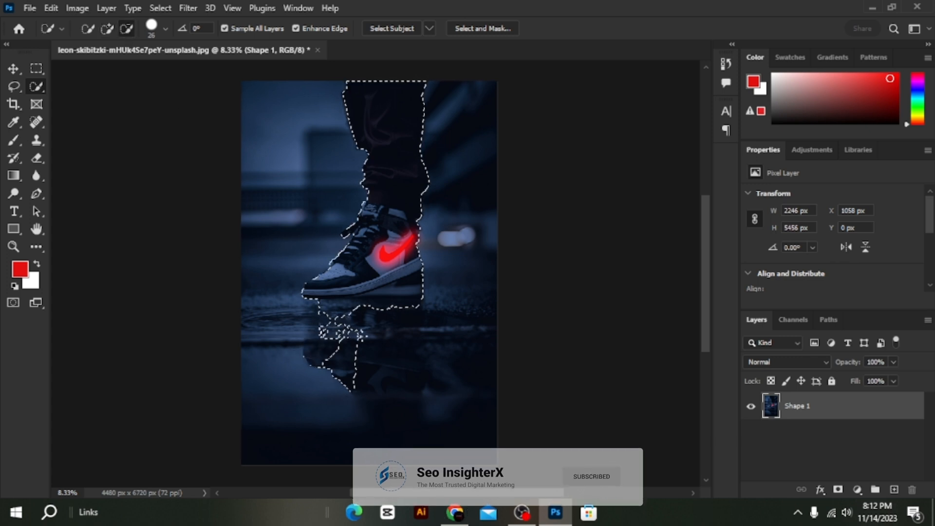
mouse_move(325, 346)
left_mouse_down()
mouse_move(334, 349)
mouse_move(301, 356)
left_mouse_up()
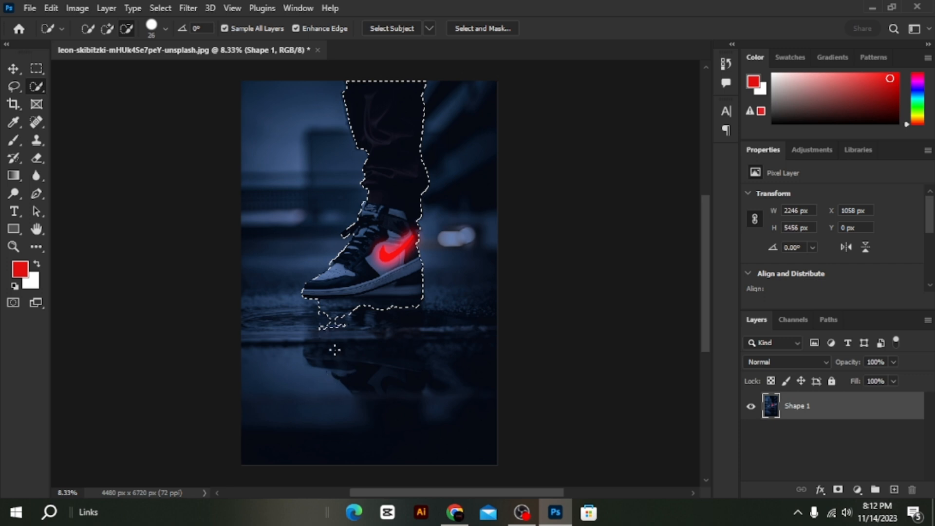
left_click_drag(355, 308, 371, 306)
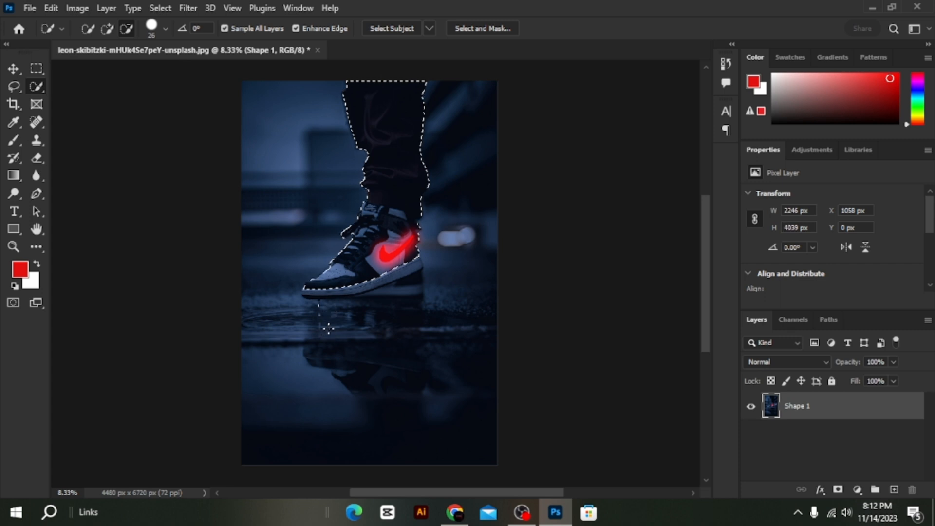
left_click_drag(324, 309, 314, 304)
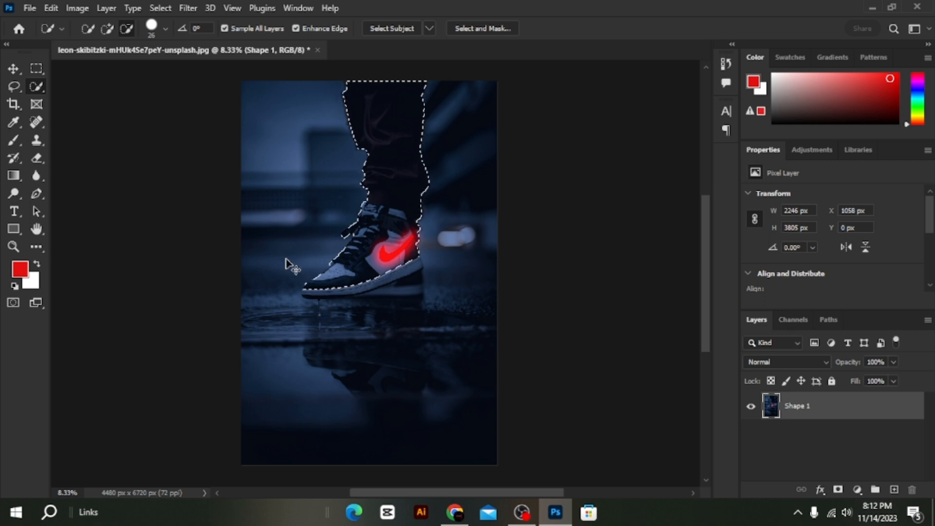
Copy the selected leg and shoe to a new layer and check the cutout by toggling the visibility of both layers.
key("ctrl+j")
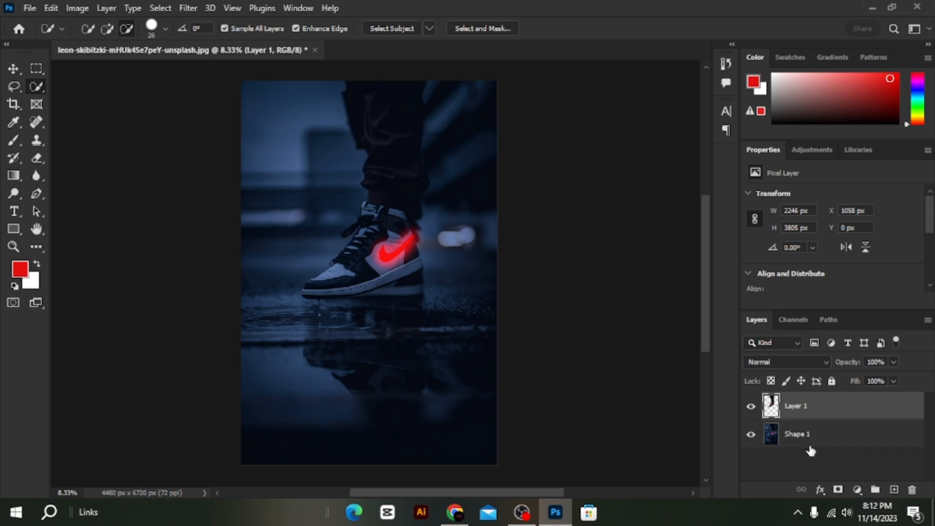
left_click(751, 434)
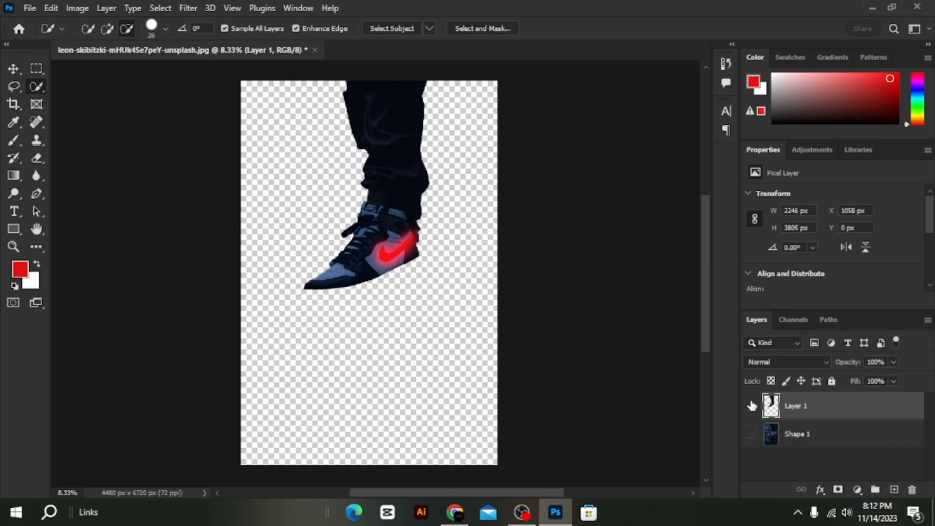
left_click(751, 406)
left_click(751, 406)
left_click(751, 406)
left_click(751, 406)
left_click(751, 434)
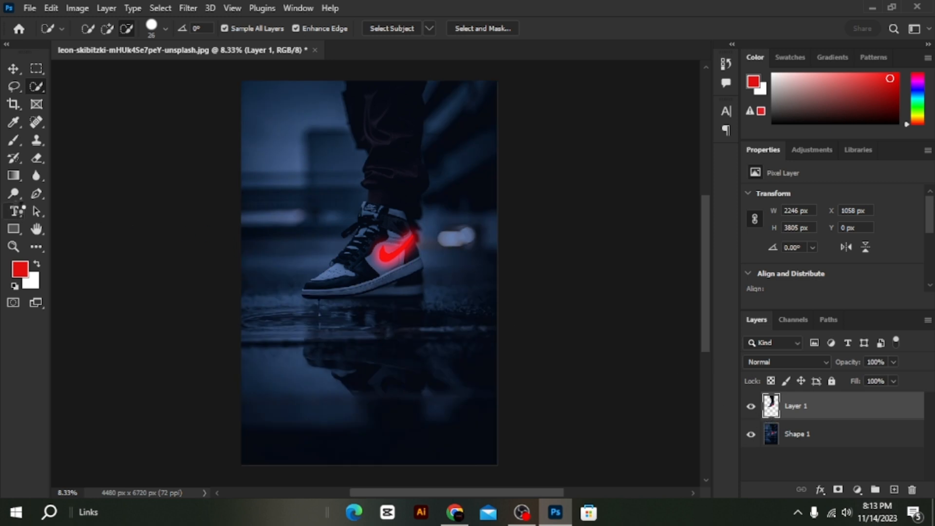
Add a text box over the upper half of the poster with the slogan "Just Do It".
left_click(23, 208)
left_click(48, 212)
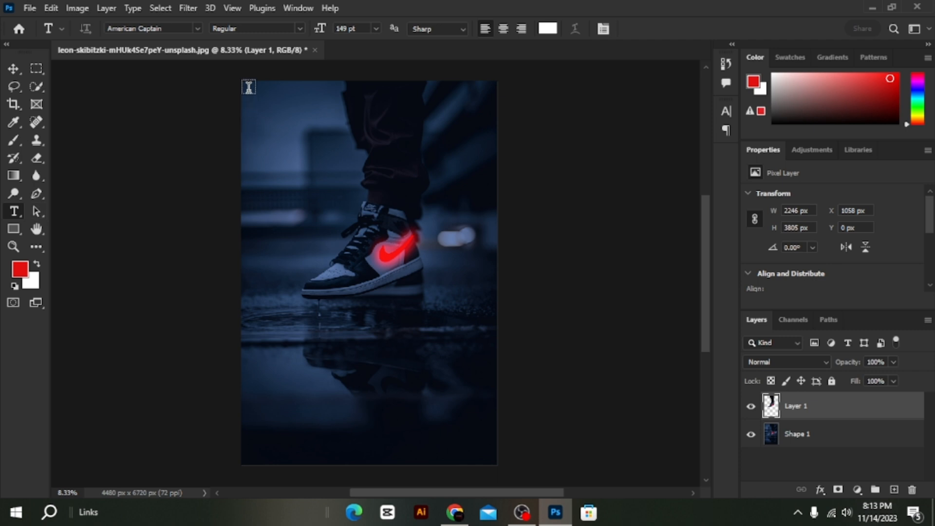
left_click_drag(249, 86, 477, 268)
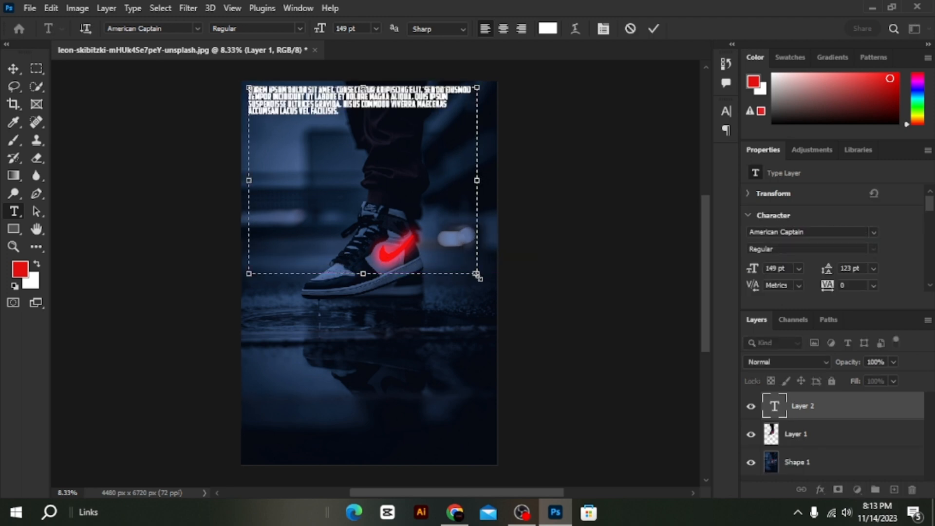
type("Just")
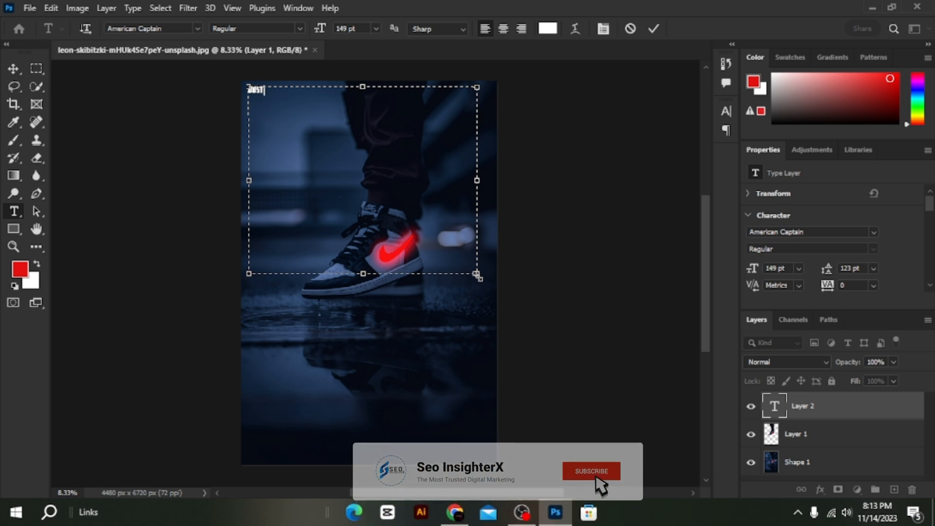
type(" D")
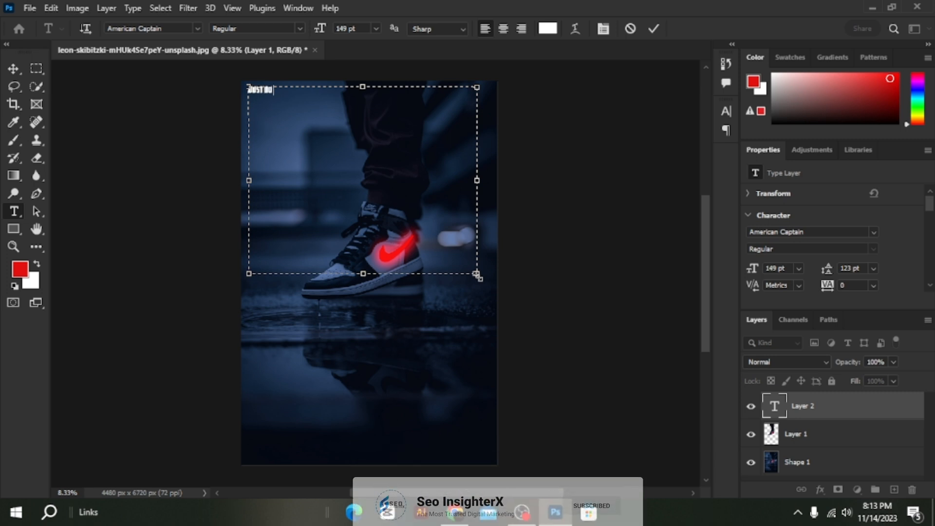
type("o")
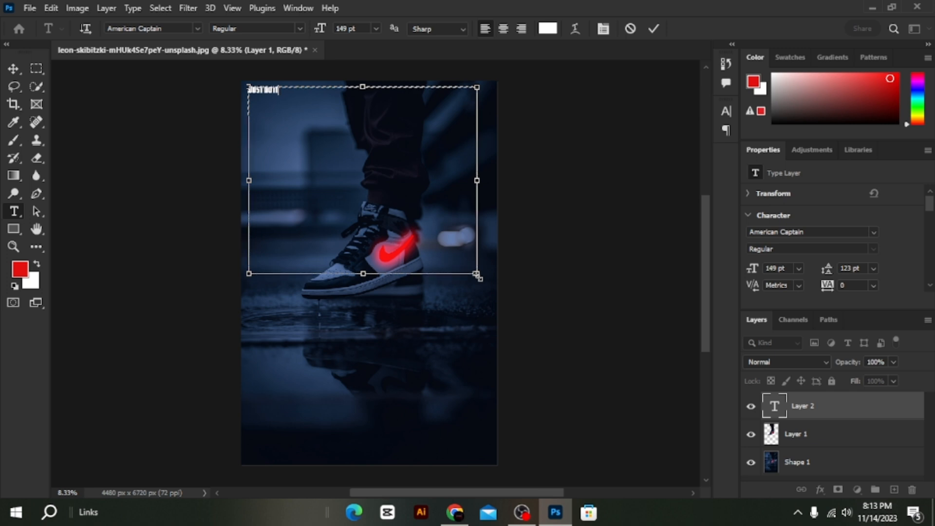
type(" It")
Select the entire slogan text and enlarge its font size to 755 pt.
key("ctrl+a")
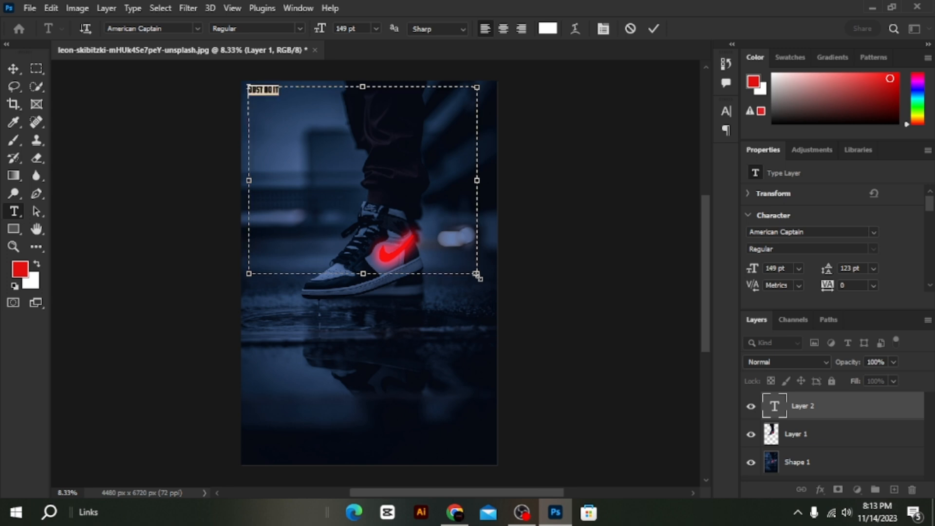
left_click(603, 28)
left_click_drag(574, 148, 757, 180)
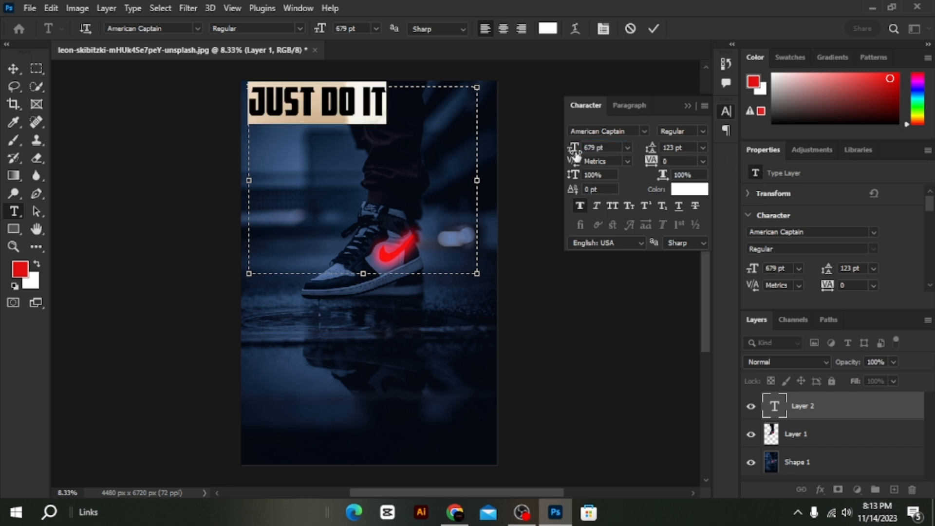
left_click_drag(573, 151, 626, 150)
Change the slogan's font to BLASTIMO SANS and turn off faux bold.
left_click(644, 131)
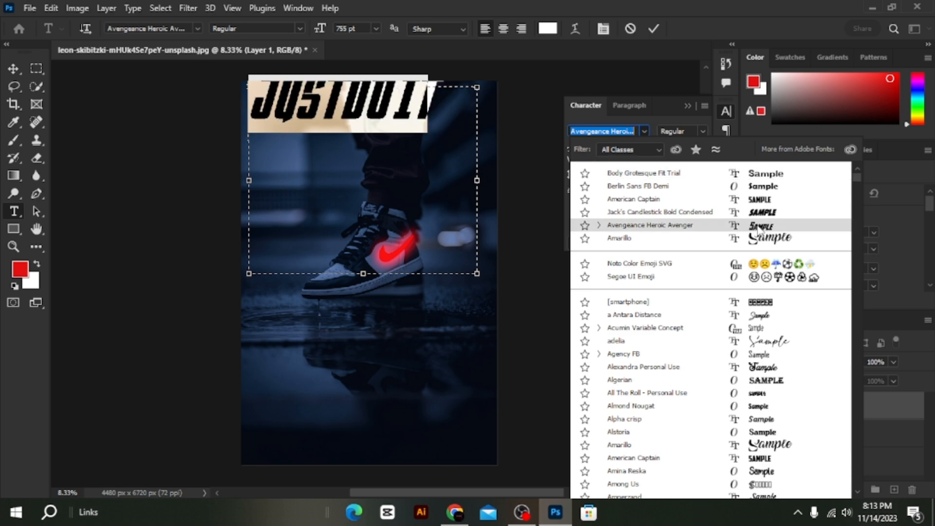
scroll(769, 228, "down", 6)
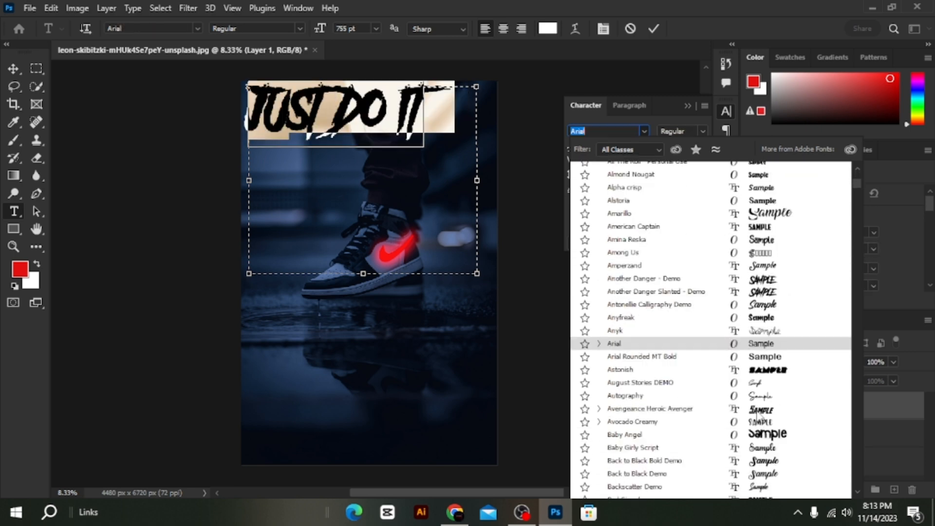
scroll(758, 418, "down", 7)
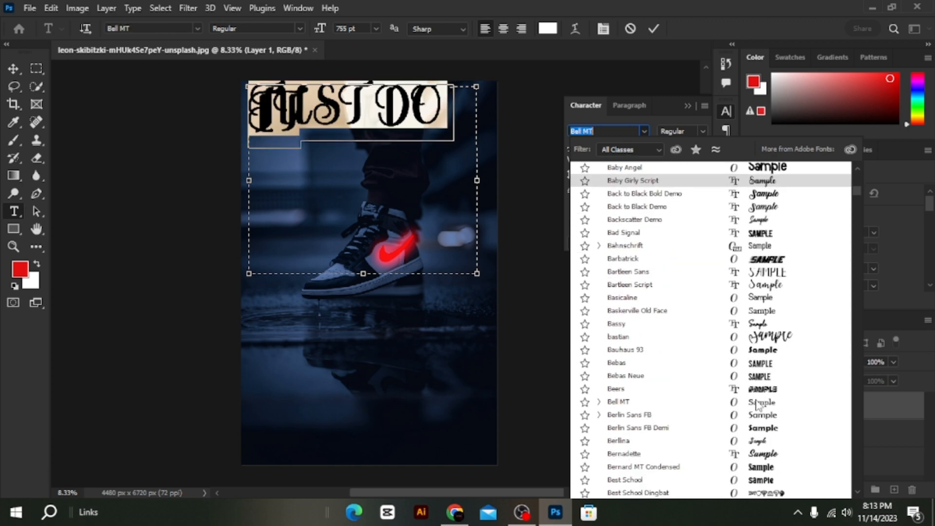
scroll(761, 402, "down", 9)
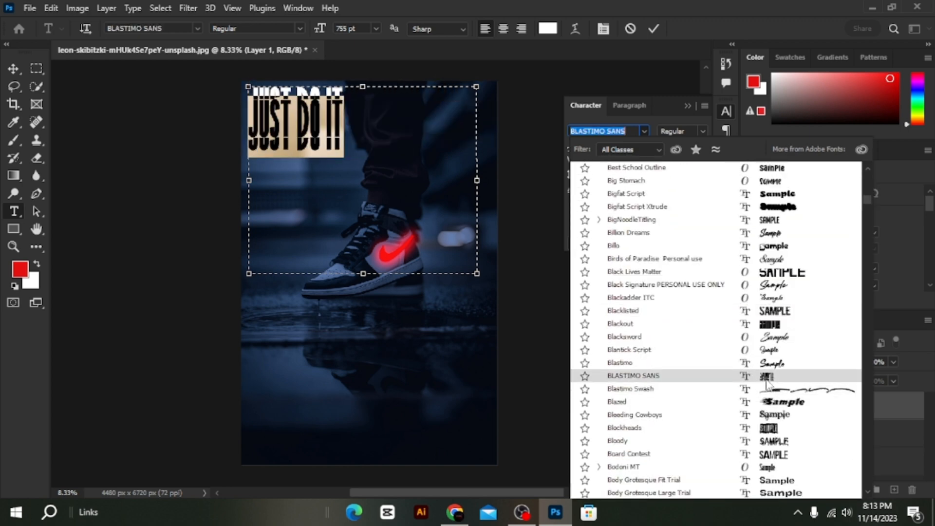
left_click(766, 380)
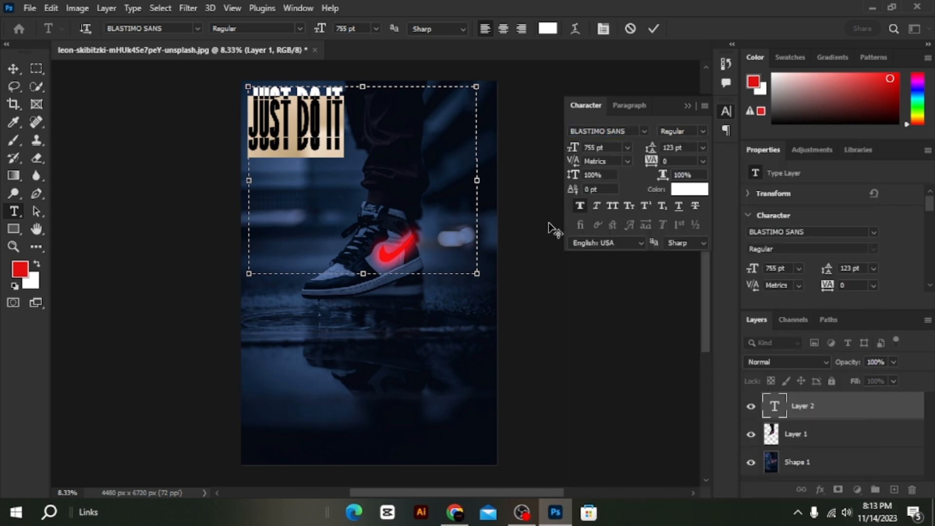
left_click(581, 206)
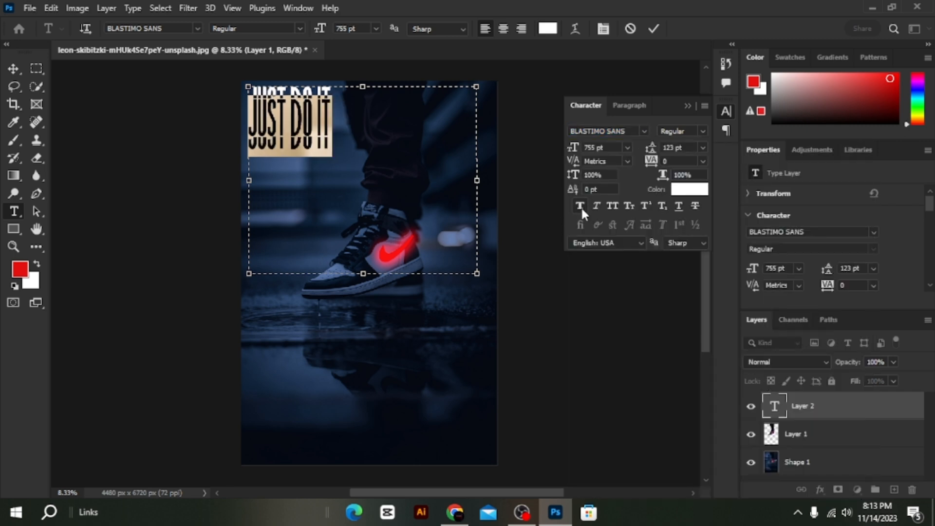
Set the slogan's font size to 1296 pt and shrink the text box to fit closely around the words.
left_click_drag(575, 149, 929, 166)
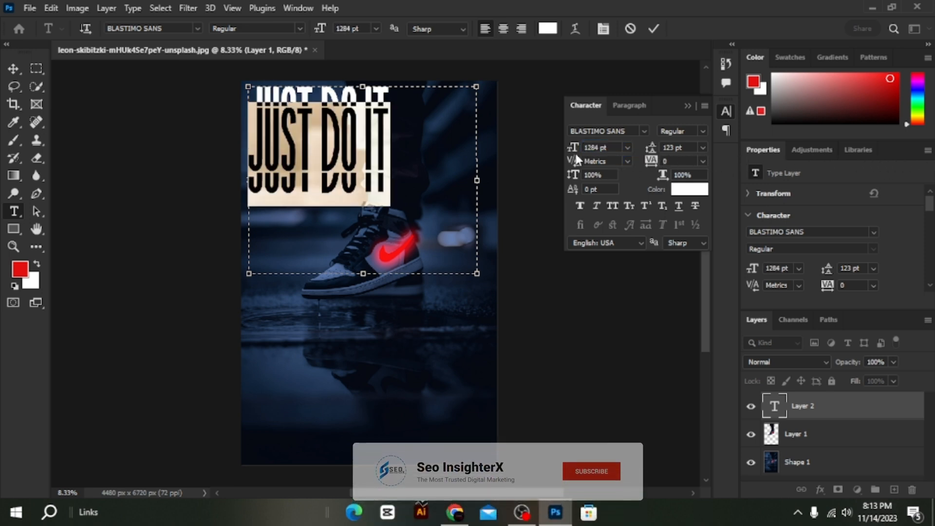
left_click_drag(574, 150, 679, 154)
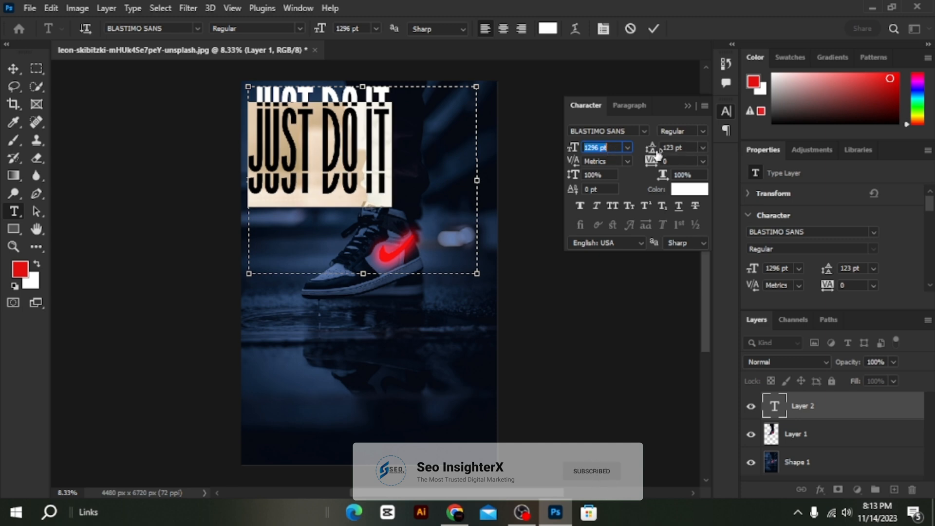
left_click(435, 184)
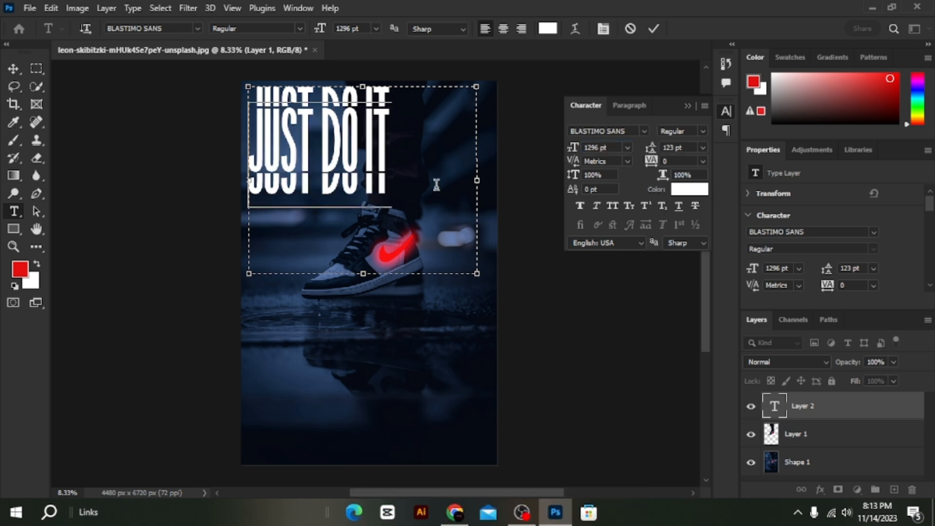
left_click_drag(479, 174, 402, 177)
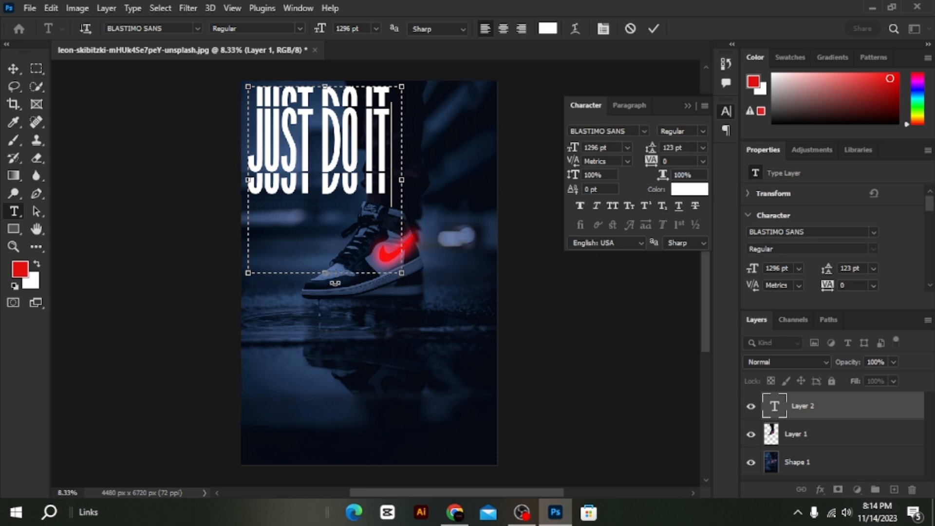
left_click_drag(325, 273, 319, 208)
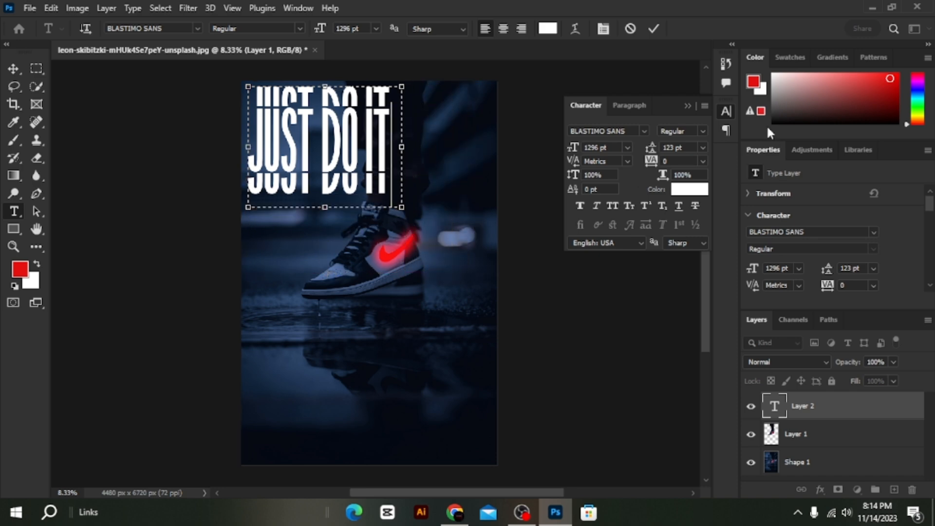
left_click(688, 106)
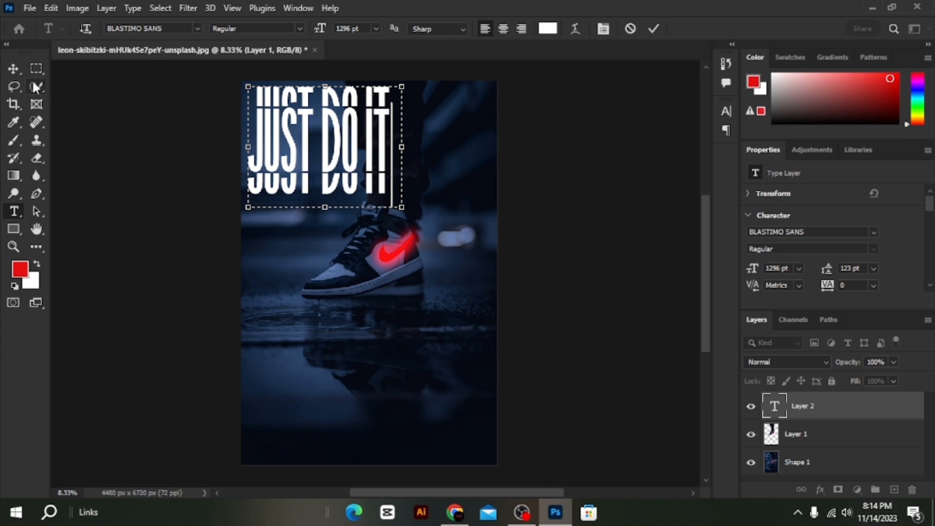
left_click(13, 69)
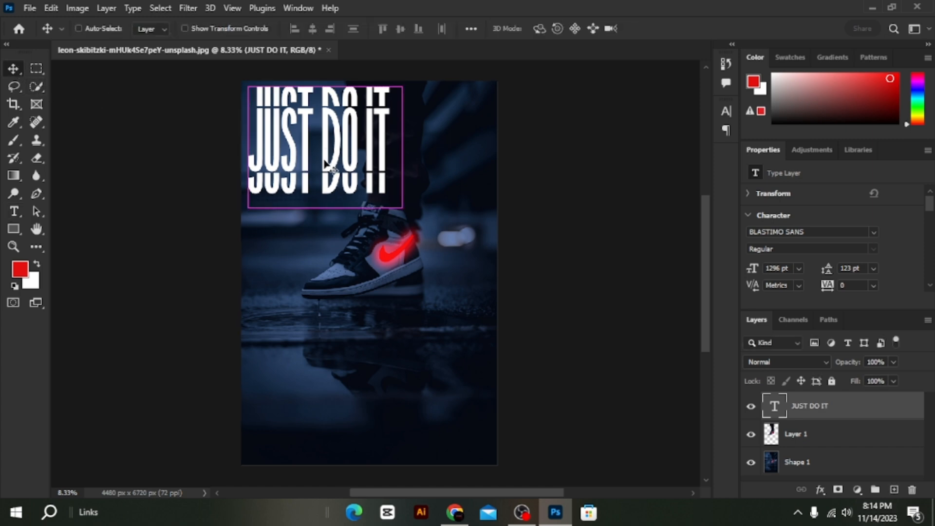
Scale the JUST DO IT text up to span the poster's width and move its layer beneath the Layer 1 cutout.
key("ctrl+t")
left_click_drag(407, 215, 495, 271)
key("Return")
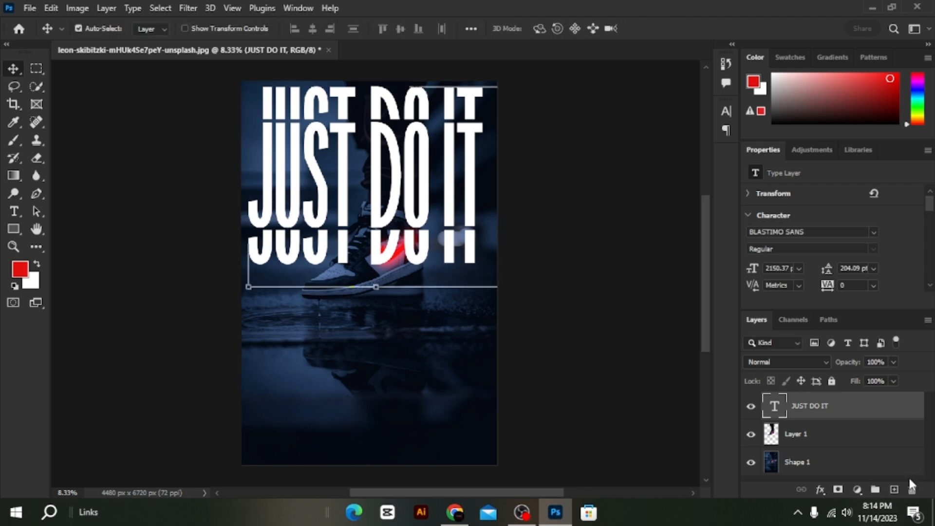
left_click_drag(829, 417, 827, 446)
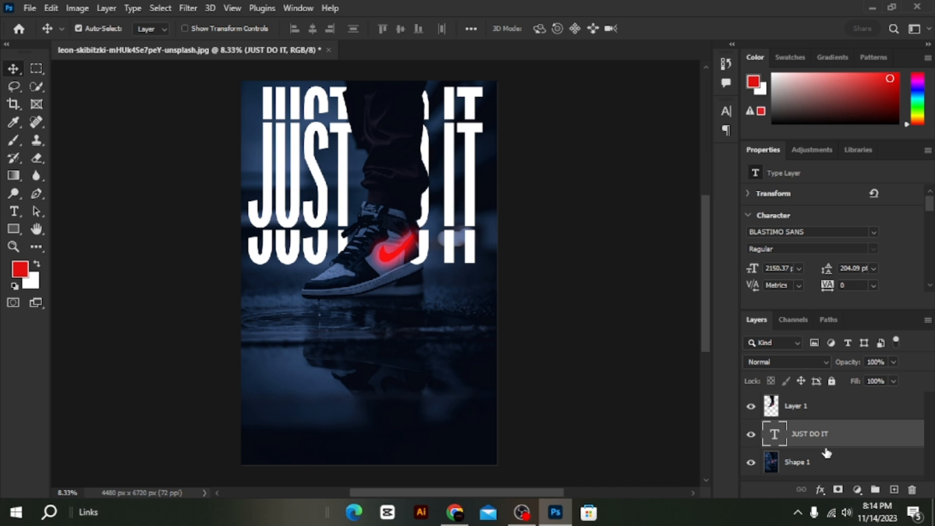
left_click(421, 263)
left_click(426, 249)
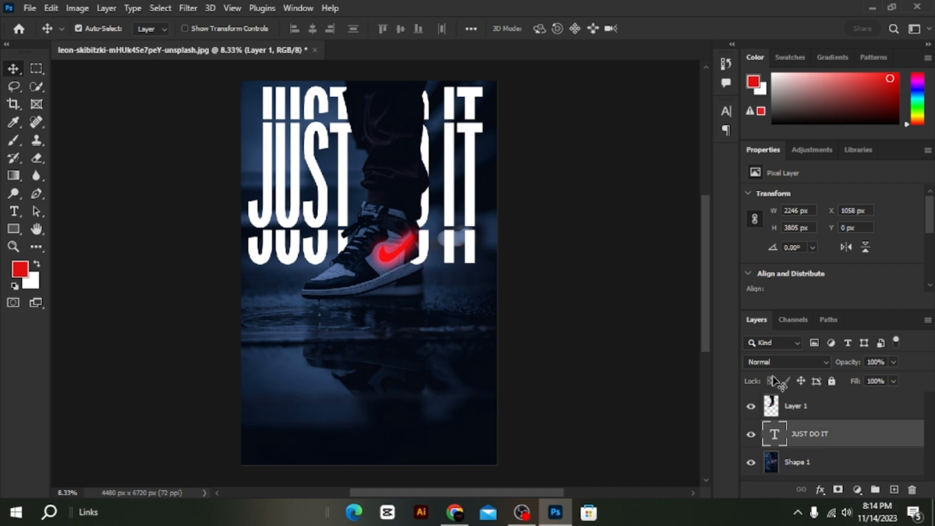
Convert the JUST DO IT layer to a smart object and rasterize it for use with the Eraser tool.
right_click(865, 435)
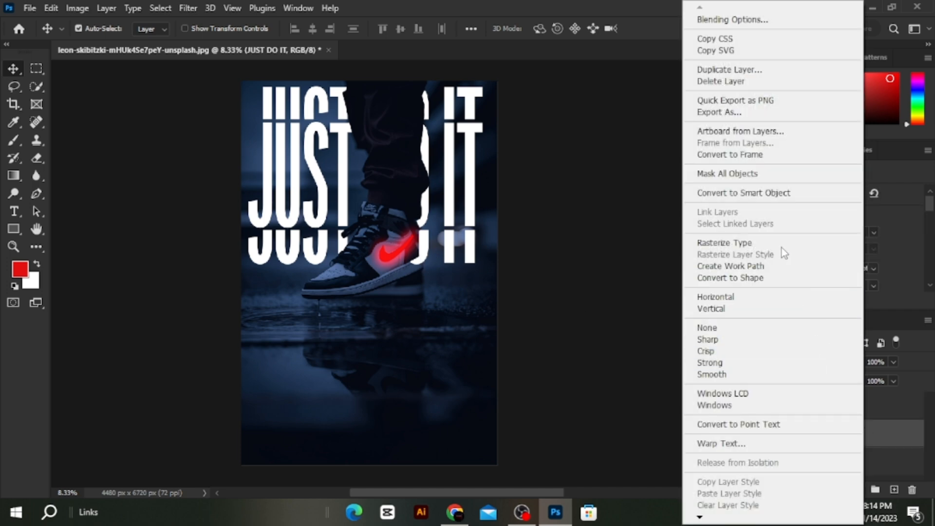
left_click(763, 194)
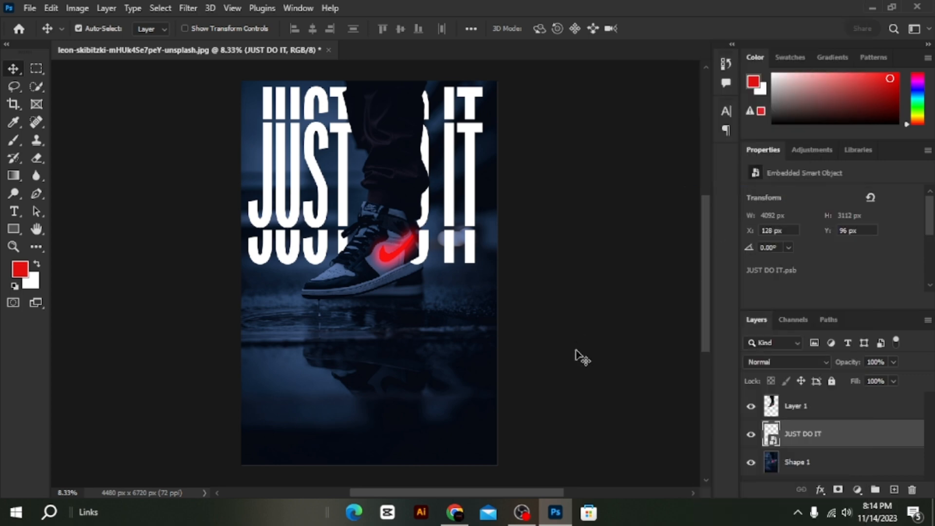
left_click(38, 157)
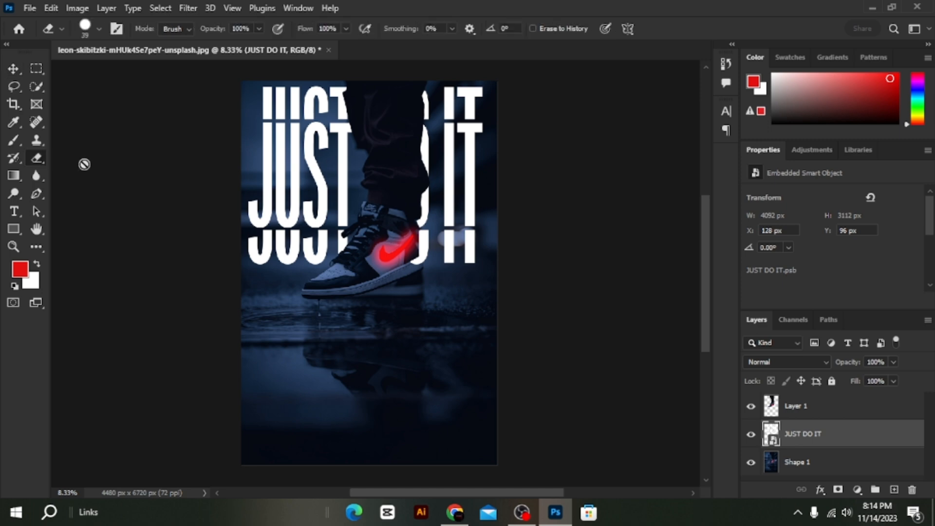
left_click(324, 191)
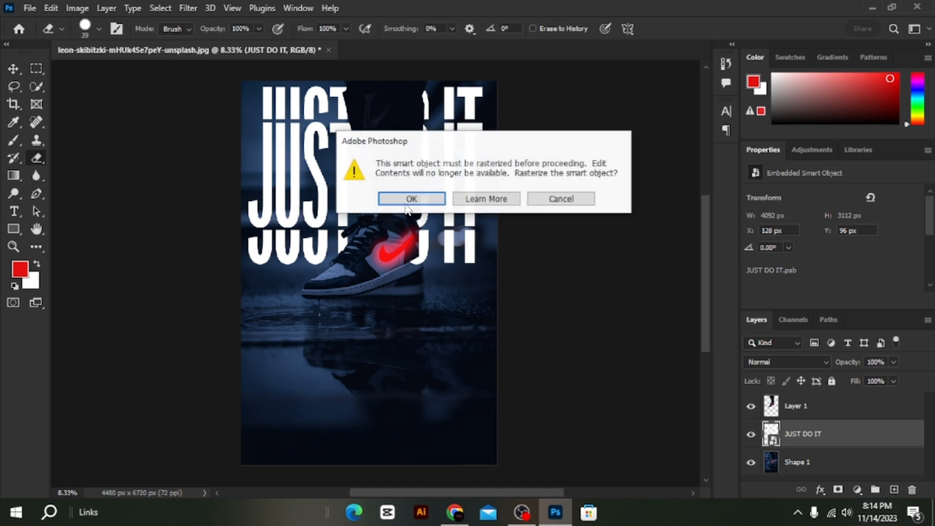
left_click(411, 198)
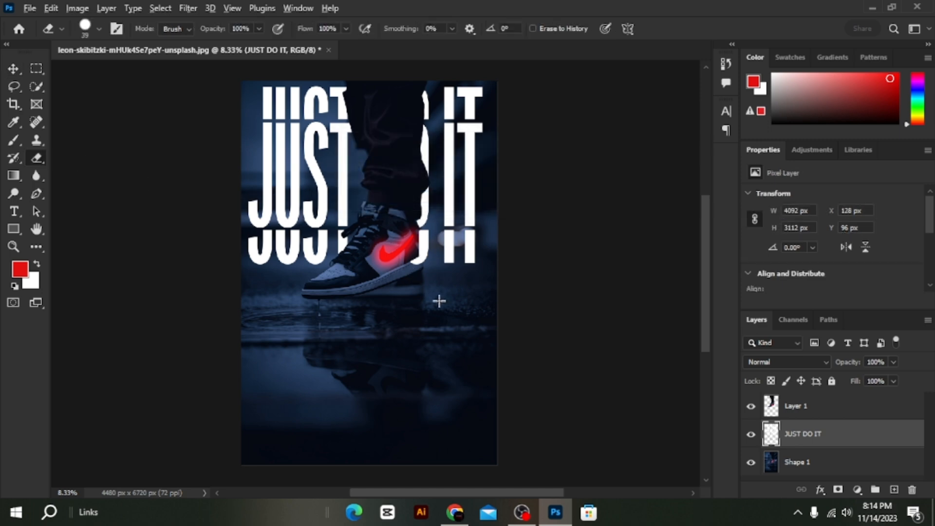
Erase the part of the letter O covering the shoe's heel and sole with an 86 px eraser on the JUST DO IT layer.
scroll(452, 297, "down", 2)
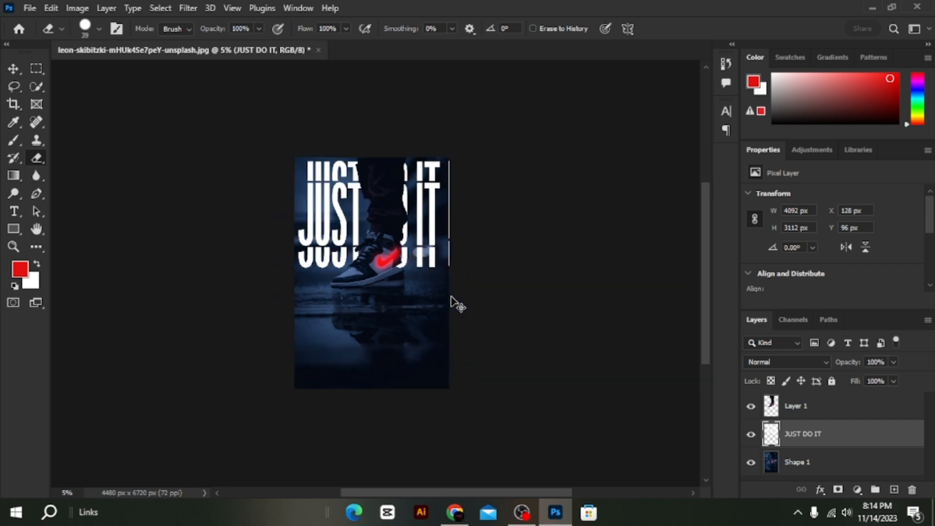
scroll(452, 297, "up", 5)
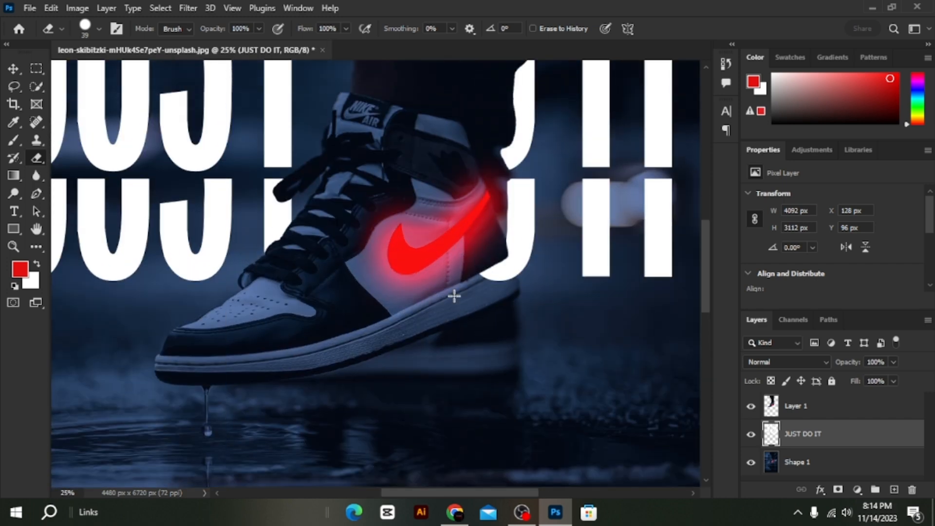
right_click(474, 283)
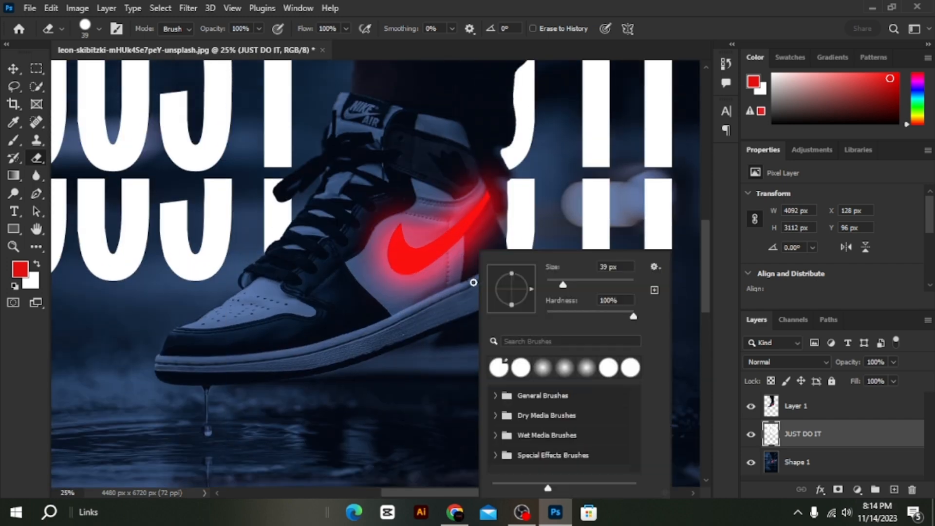
left_click(462, 305)
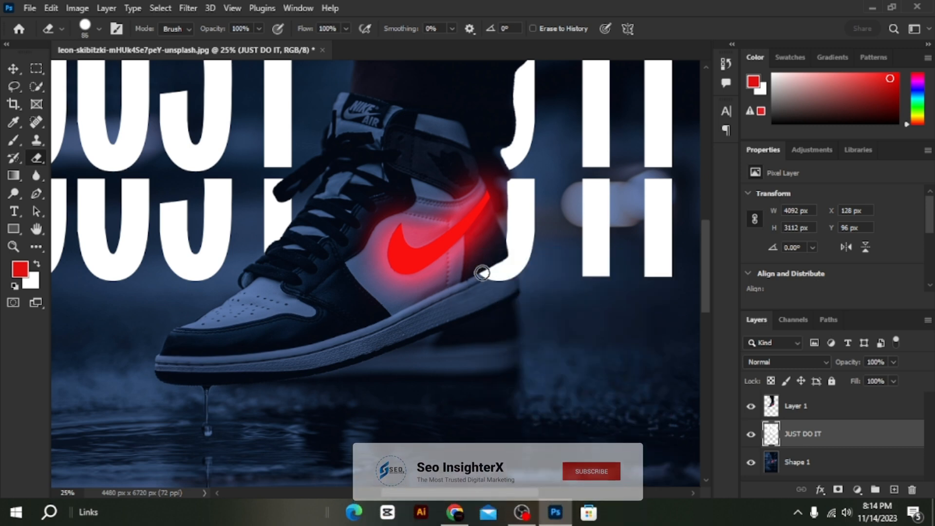
mouse_move(498, 250)
left_mouse_down()
mouse_move(510, 282)
mouse_move(497, 263)
mouse_move(490, 284)
mouse_move(483, 256)
mouse_move(493, 244)
mouse_move(508, 278)
mouse_move(497, 238)
mouse_move(509, 269)
left_mouse_up()
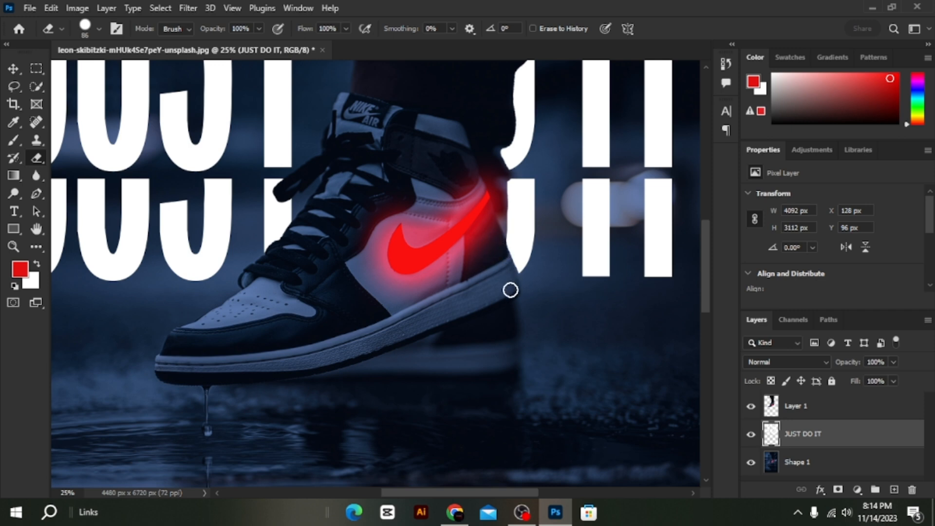
scroll(506, 311, "up", 2)
scroll(503, 312, "up", 5)
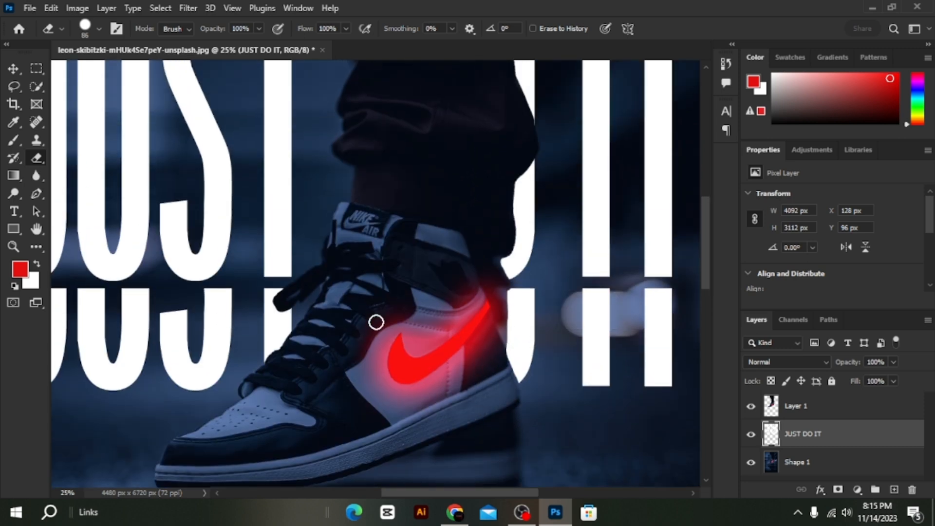
scroll(376, 322, "down", 5)
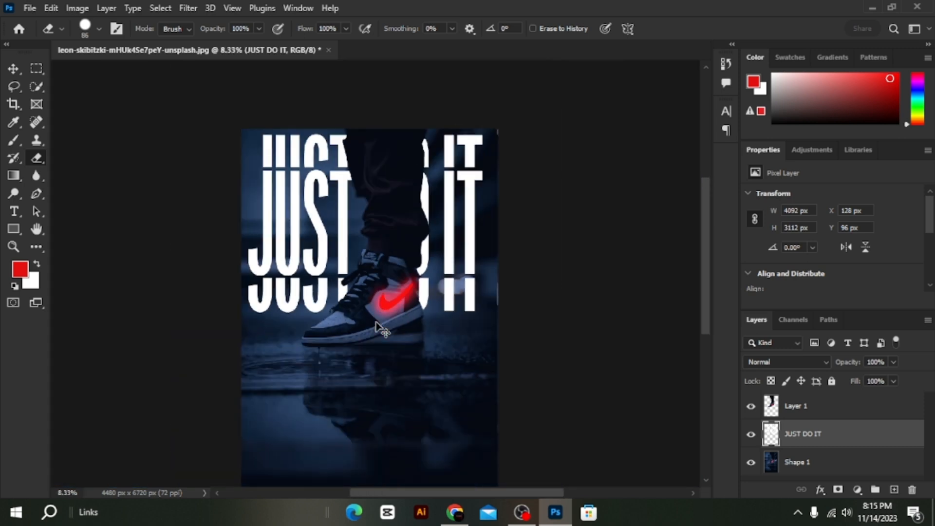
Add a white 10 px outside stroke to the JUST DO IT layer and reduce the layer's fill to 0%.
left_click(15, 70)
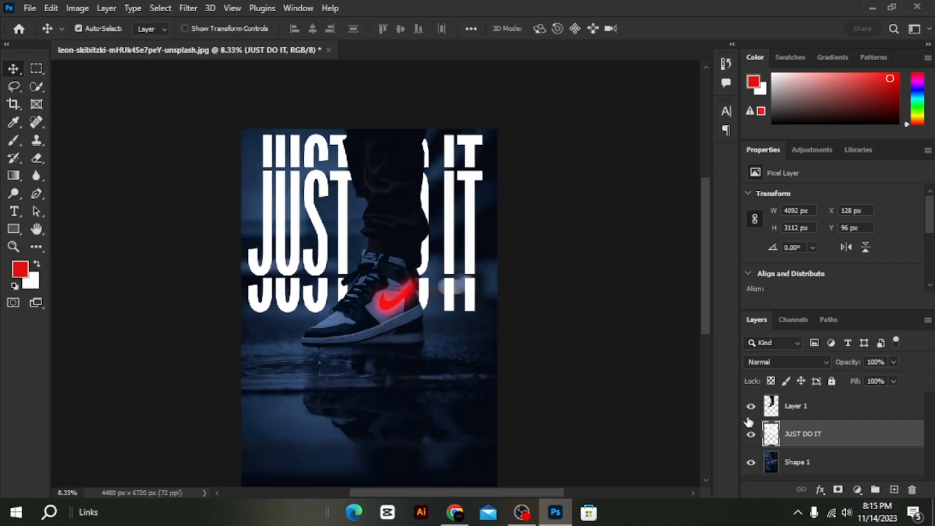
double_click(848, 438)
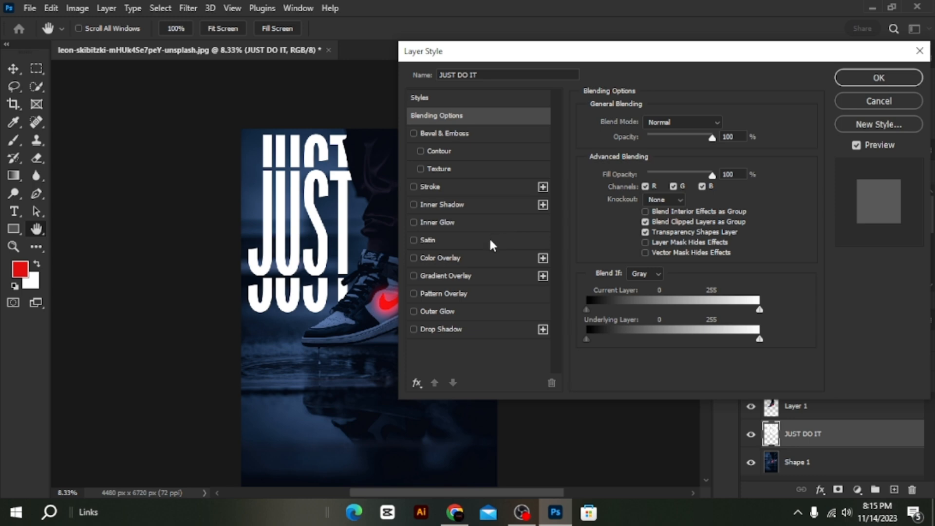
left_click(462, 185)
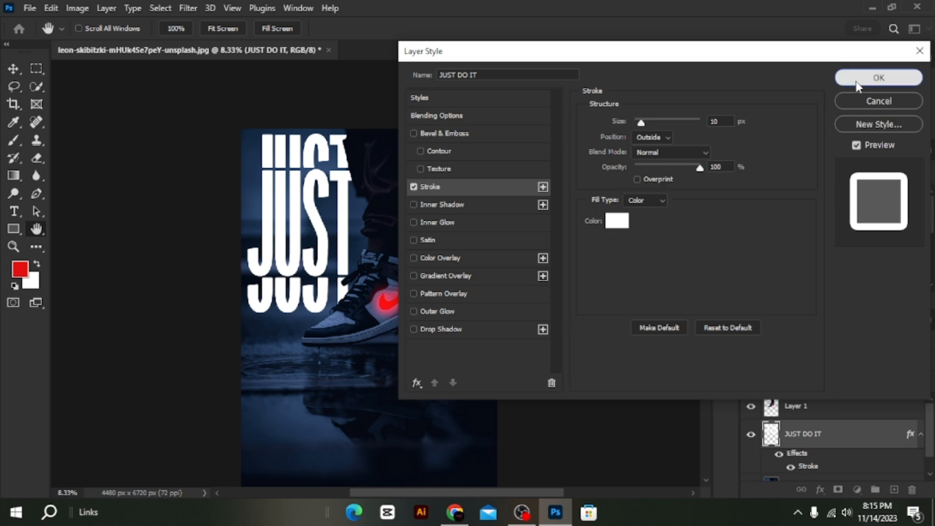
left_click(879, 77)
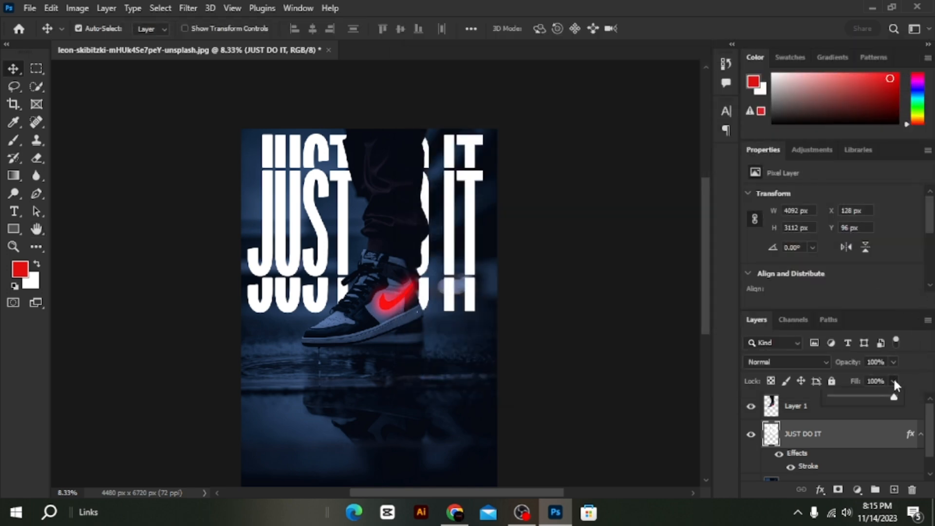
left_click_drag(883, 397, 820, 404)
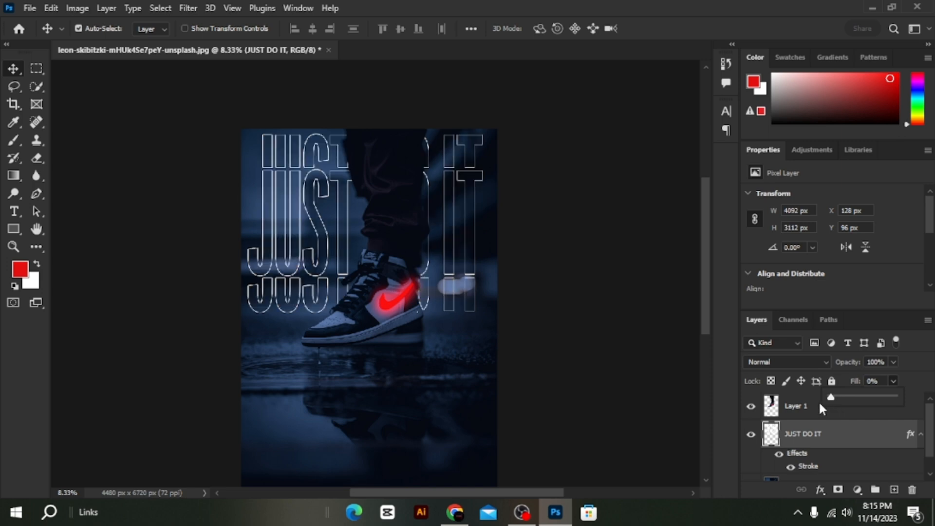
Set the JUST DO IT layer's stroke size to 29 px and its color to red ff0000.
left_click(853, 443)
double_click(879, 421)
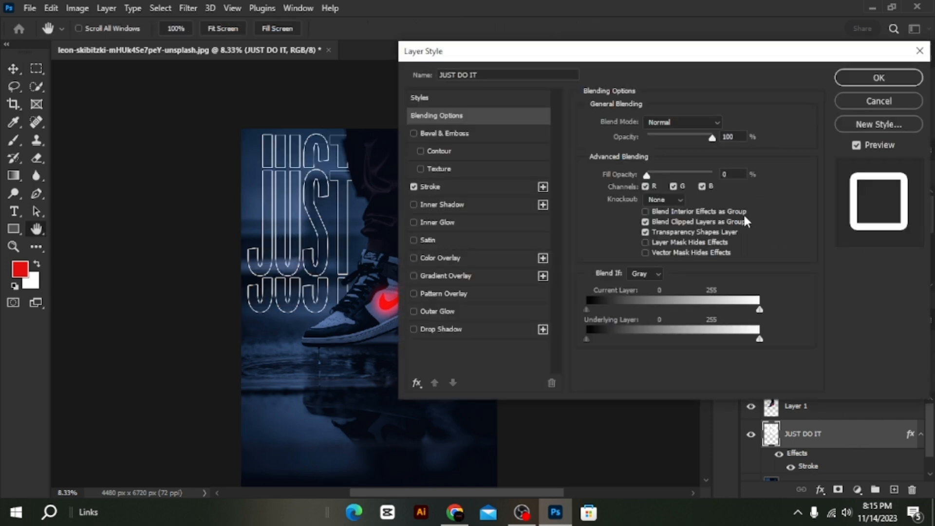
left_click(466, 188)
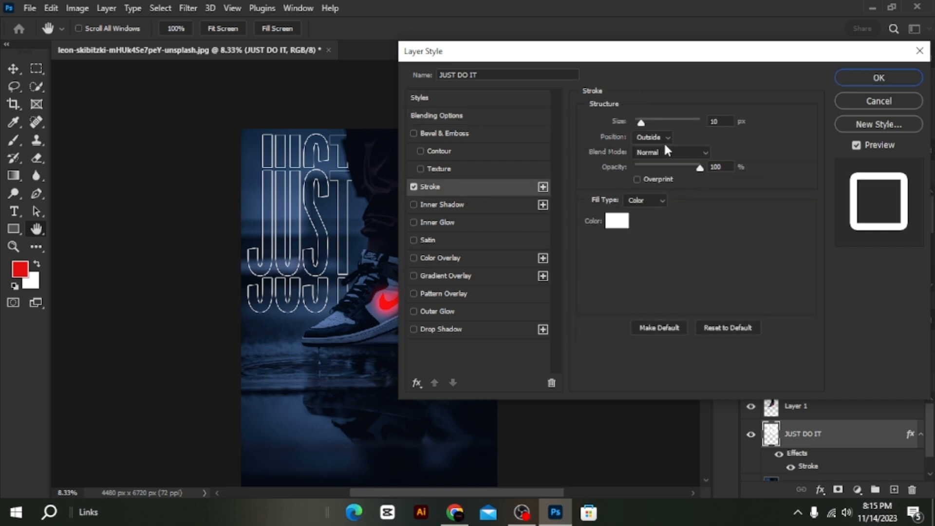
mouse_move(643, 123)
left_mouse_down()
mouse_move(657, 125)
mouse_move(648, 124)
left_mouse_up()
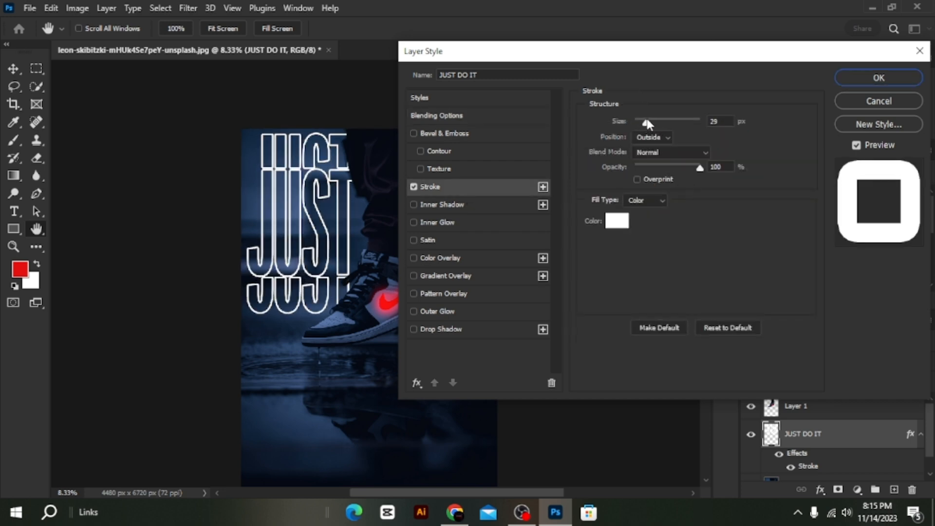
left_click(617, 221)
left_click_drag(664, 157, 689, 126)
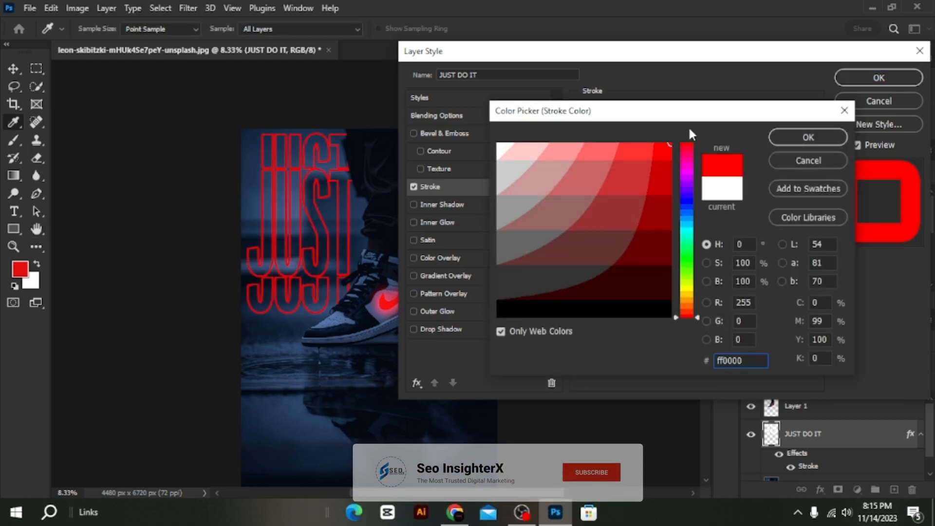
left_click(799, 137)
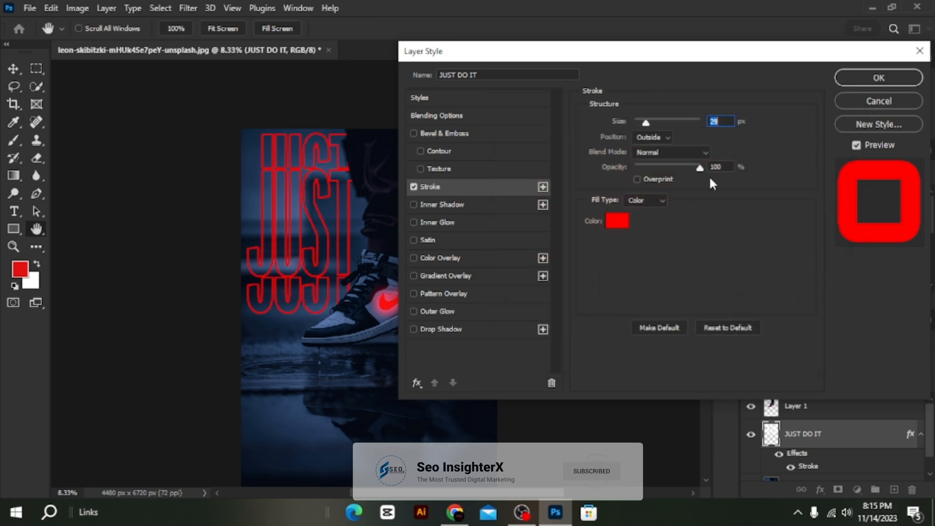
Add a red Inner Glow in Screen mode to the JUST DO IT layer with 14% choke and a reduced size.
left_click(459, 224)
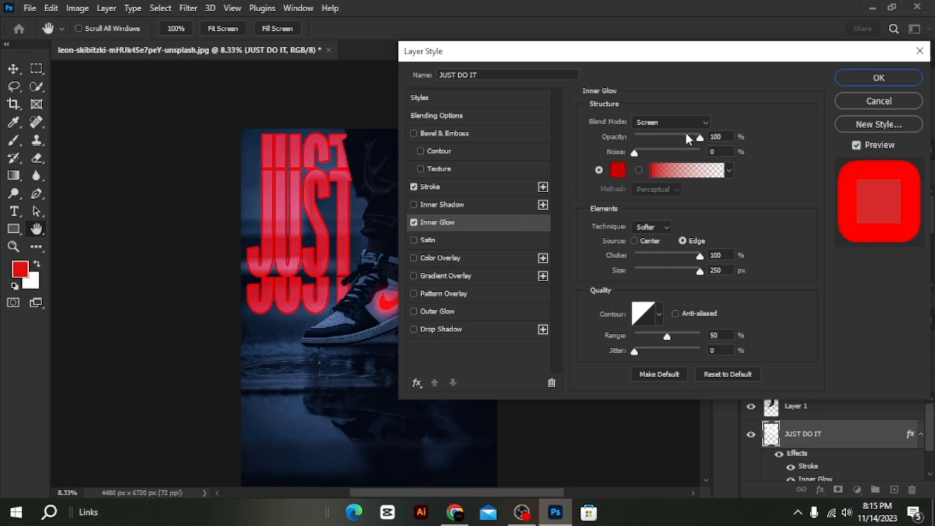
left_click_drag(668, 255, 642, 256)
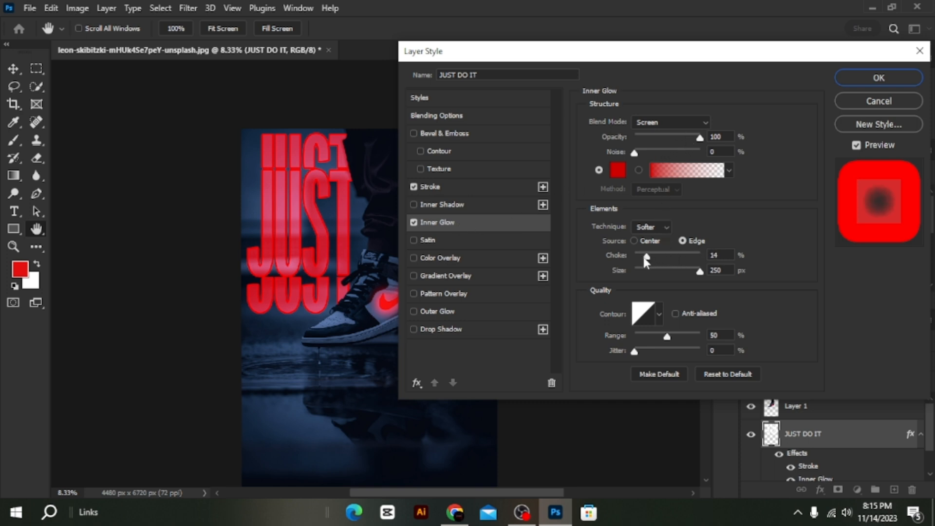
left_click_drag(700, 271, 654, 267)
Add a red Outer Glow with 14% spread and a reduced size to the JUST DO IT layer and apply the layer style.
left_click(498, 316)
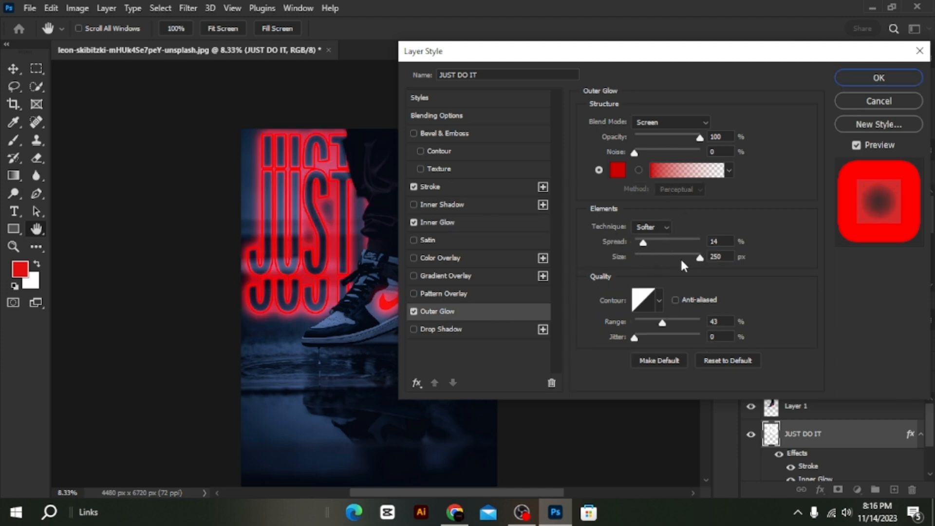
left_click_drag(682, 261, 637, 261)
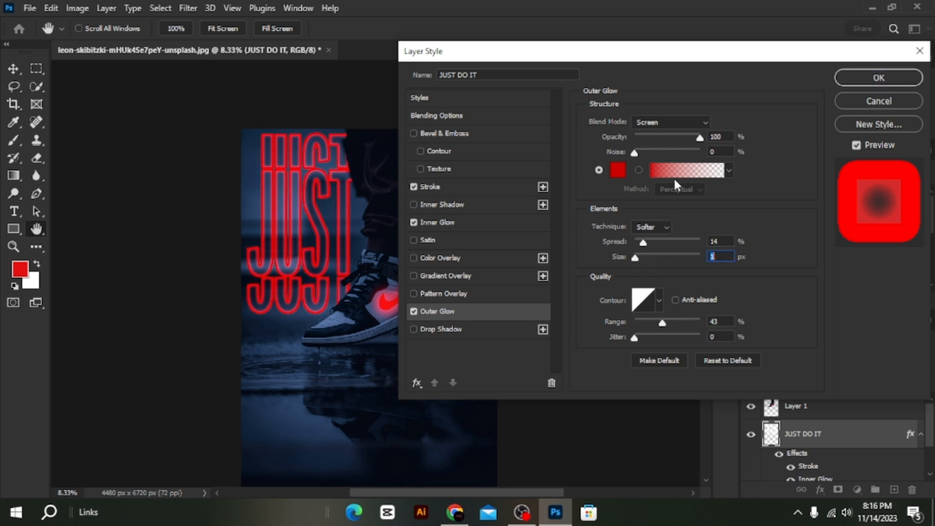
left_click_drag(683, 131, 677, 137)
left_click_drag(650, 323, 649, 324)
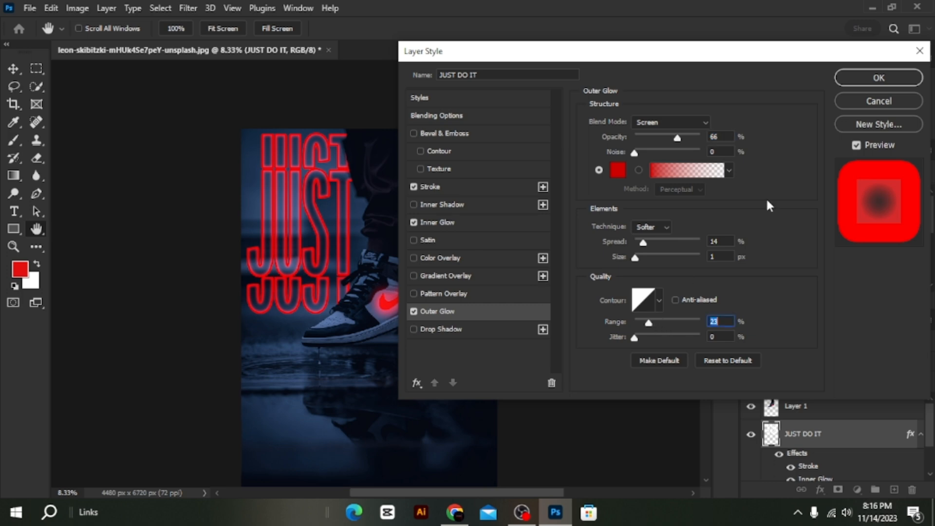
left_click(858, 78)
scroll(641, 389, "down", 1)
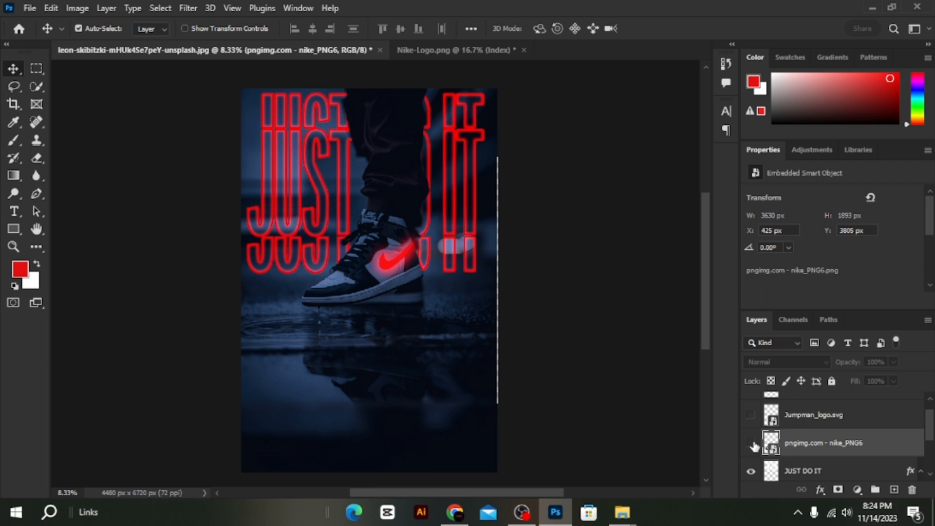
Show the nike_PNG6 logo, scale it down to about 1425 by 744 px and place it in the poster's lower-left corner.
left_click(751, 444)
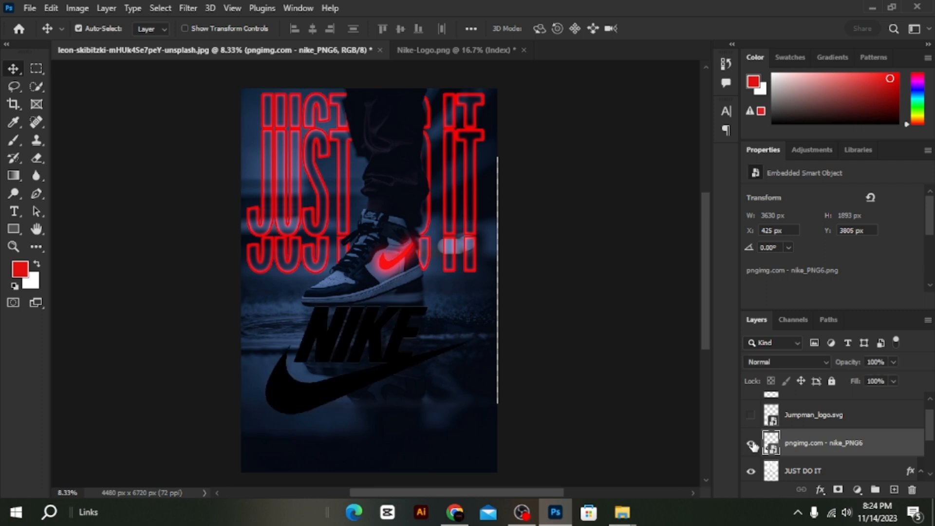
key("ctrl+t")
left_click_drag(475, 359, 330, 438)
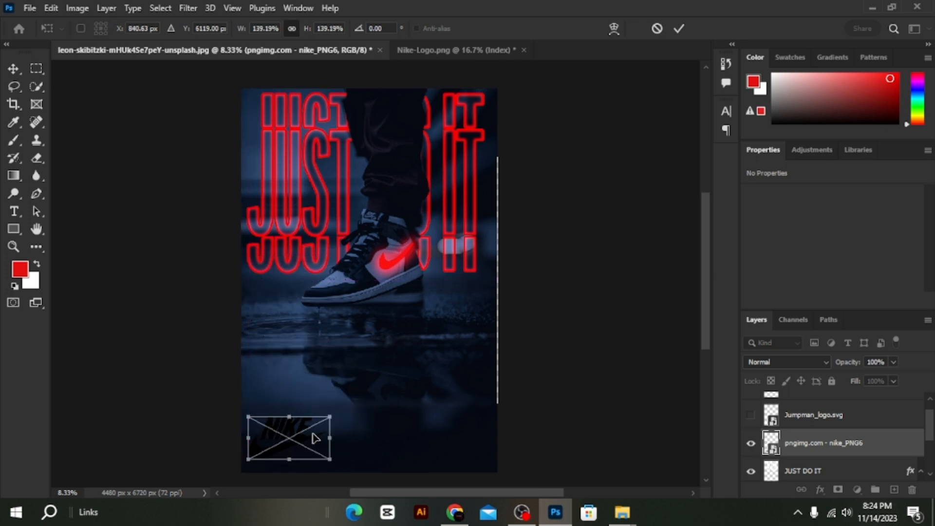
key("Return")
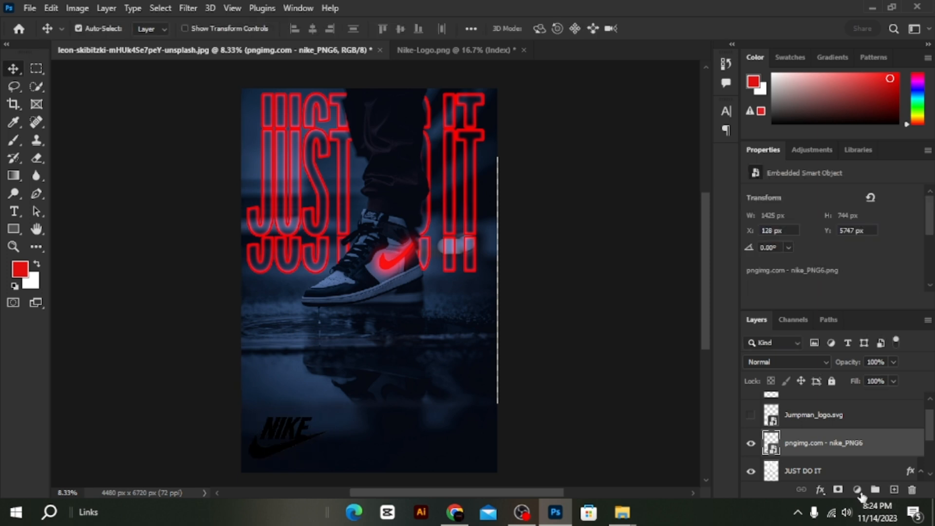
Add a Satin effect to the nike_PNG6 logo layer with the color set to white ffffff.
double_click(889, 445)
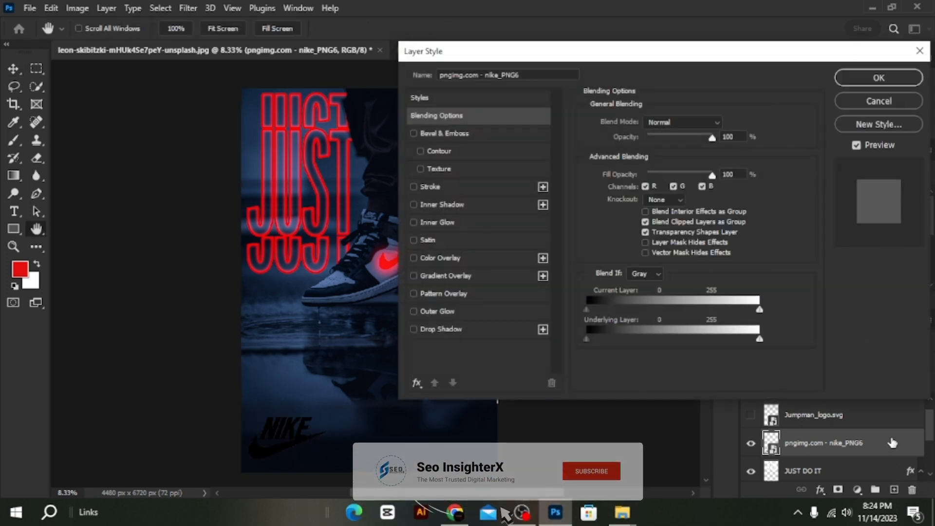
left_click(456, 239)
left_click(726, 123)
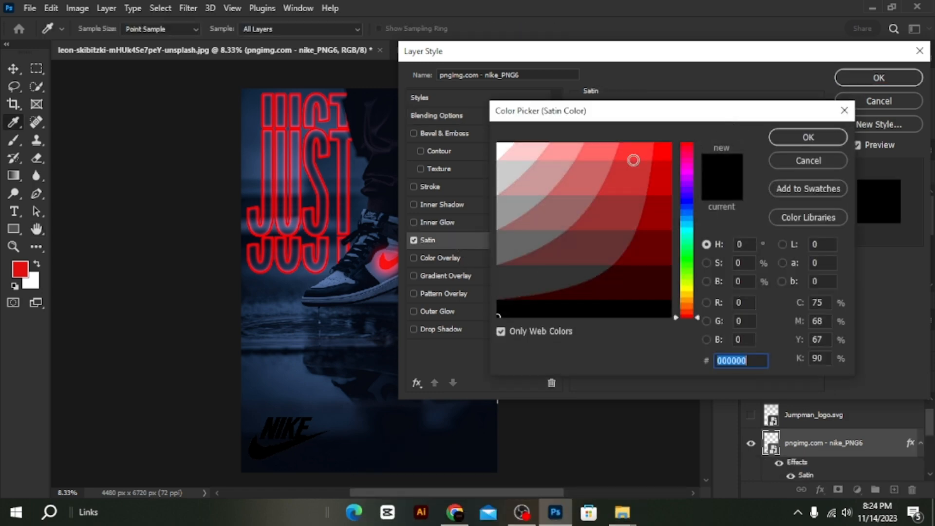
left_click_drag(633, 156, 446, 114)
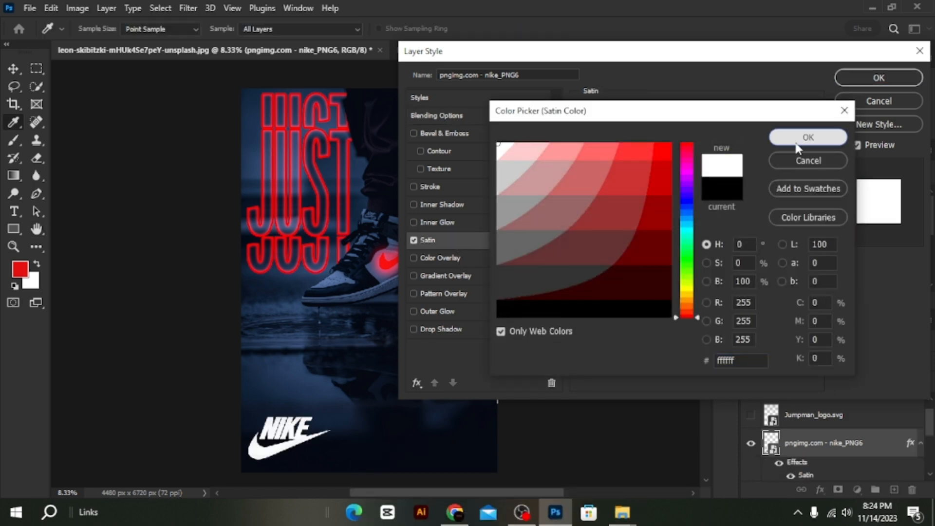
left_click(808, 137)
Set the Nike logo's Satin distance to 1 px and size to 250 px, and apply the layer style.
mouse_move(635, 184)
left_mouse_down()
mouse_move(741, 183)
mouse_move(674, 185)
left_mouse_up()
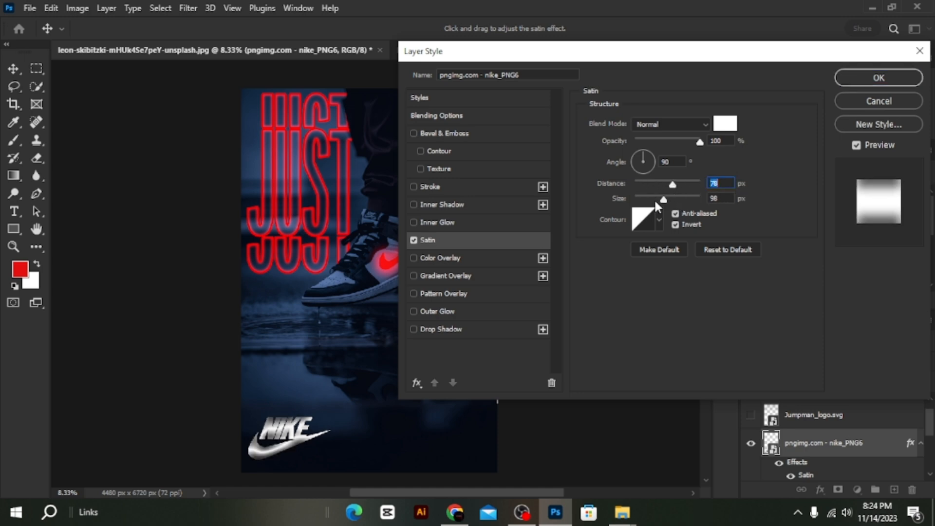
key("Tab")
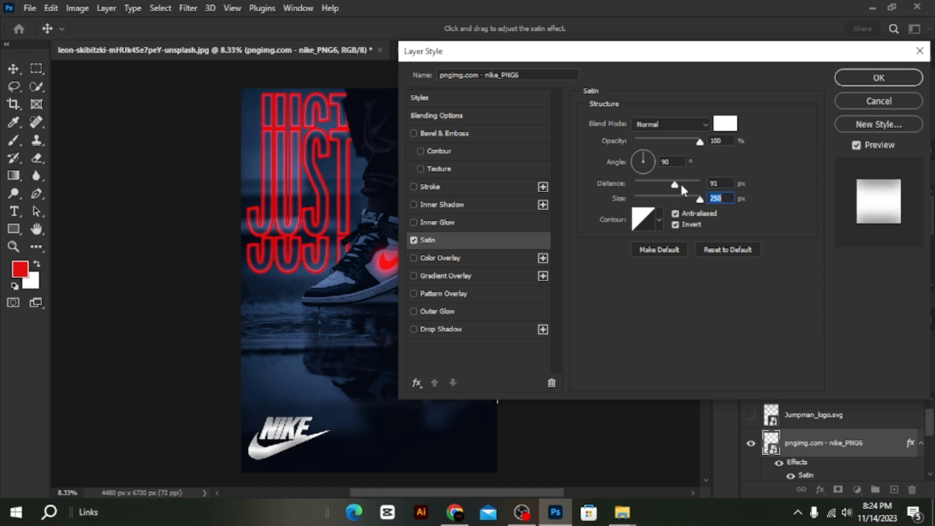
left_click_drag(681, 188, 551, 178)
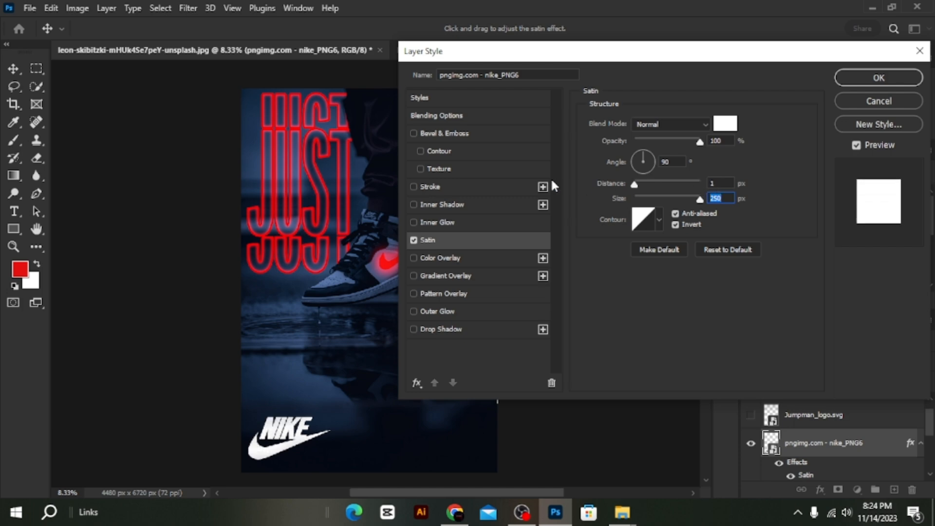
left_click(877, 84)
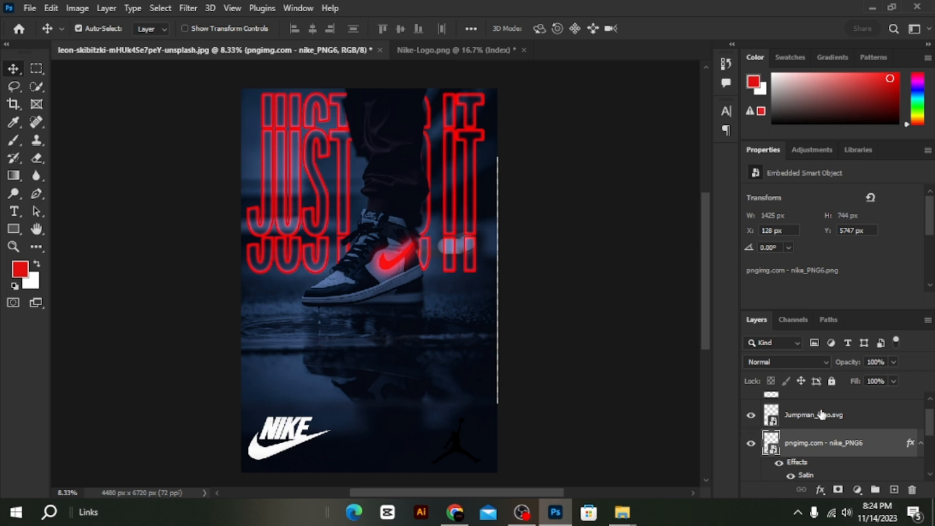
Show the Jumpman_logo.svg layer and apply the same white Satin effect to it.
left_click(845, 415)
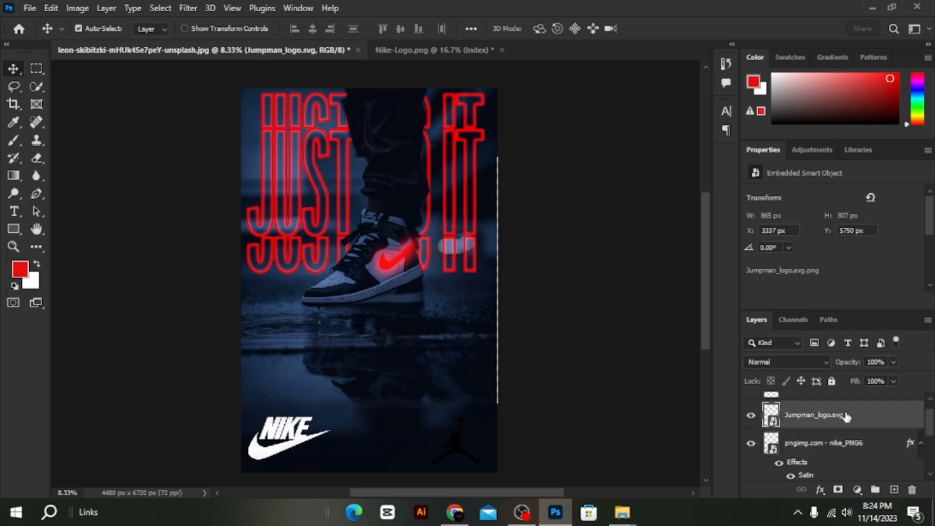
double_click(907, 421)
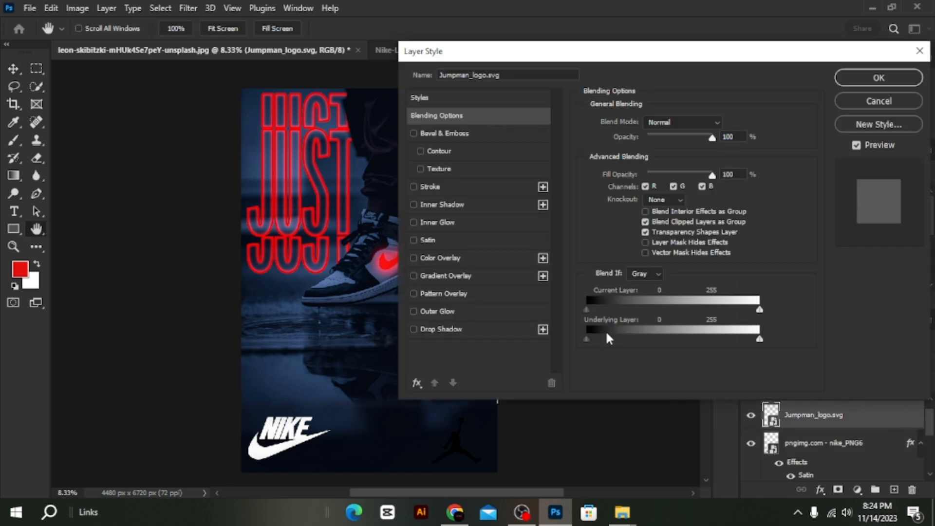
left_click(467, 236)
left_click(883, 78)
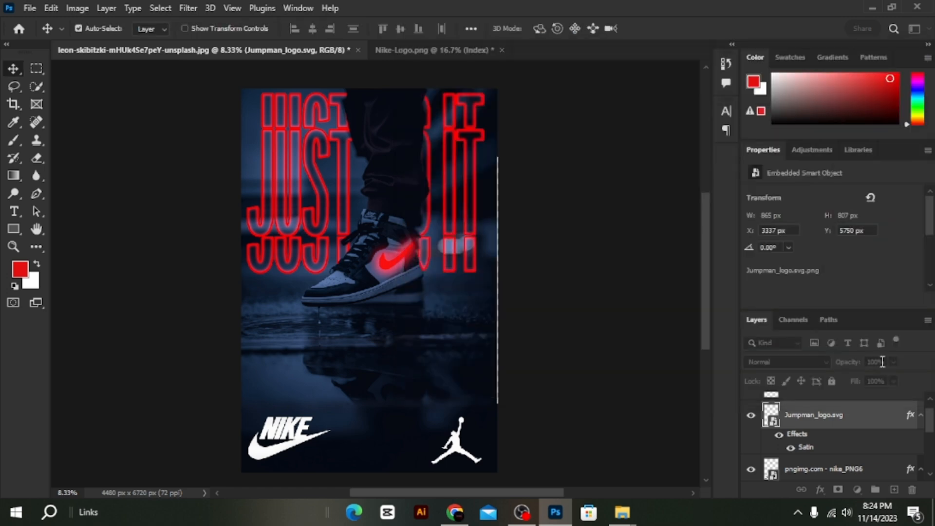
left_click(828, 470, "ctrl")
key("ctrl+t")
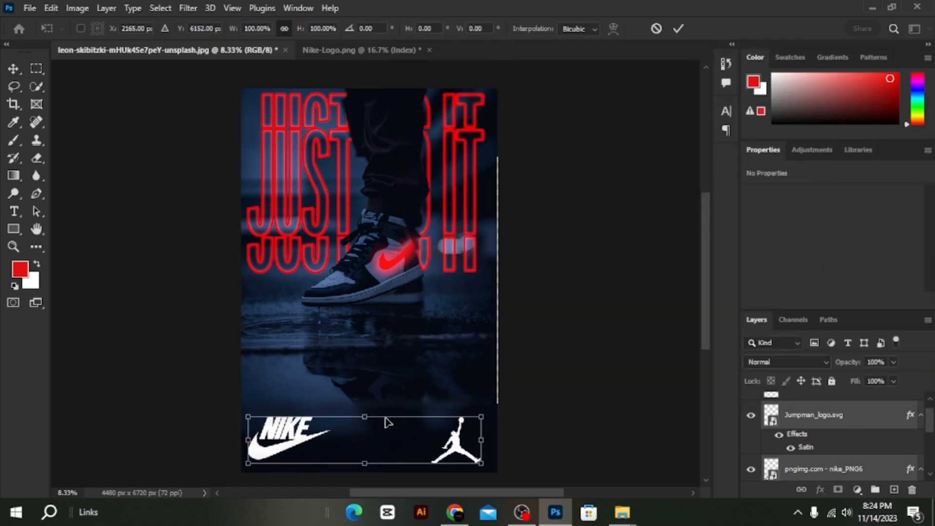
key("Return")
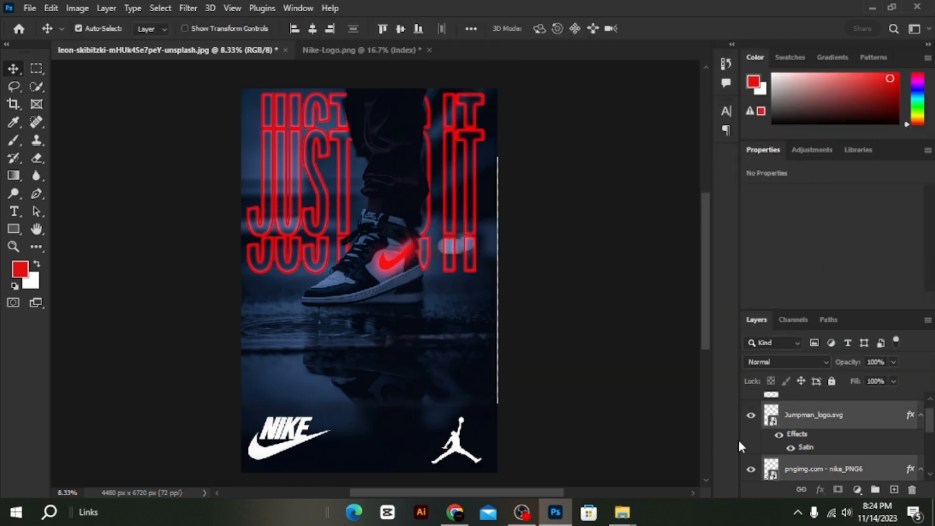
Enlarge the Jumpman logo to about 997 by 931 px and shift it slightly upward in the poster's lower-right corner.
left_click(811, 415)
key("ctrl+t")
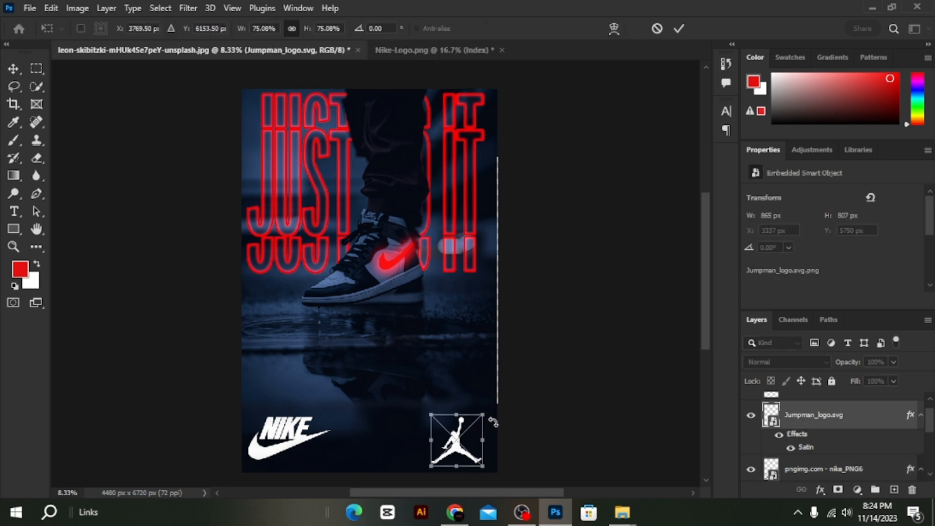
mouse_move(431, 413)
left_mouse_down()
mouse_move(418, 395)
mouse_move(423, 406)
left_mouse_up()
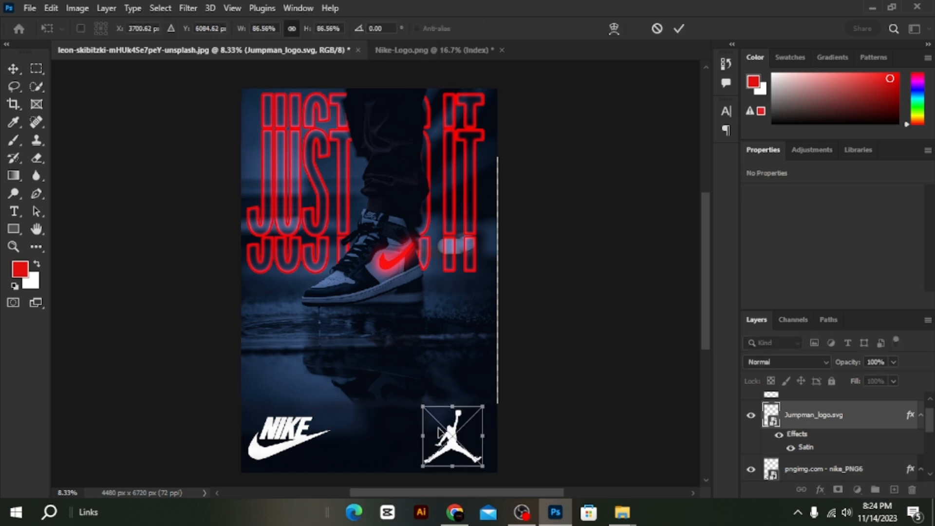
key("Return")
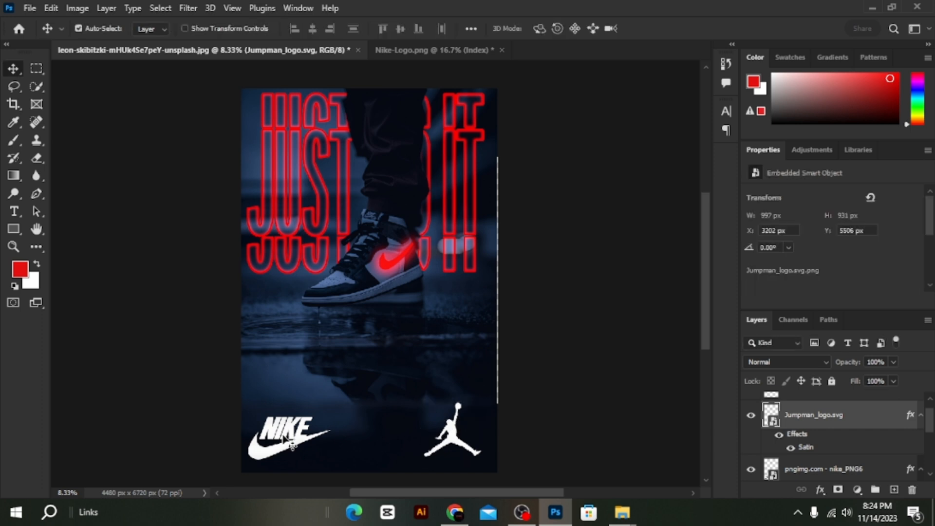
Select all the poster's layers, from the leg cutout down to the Shape 1 background, and merge them into one layer.
scroll(786, 469, "up", 1)
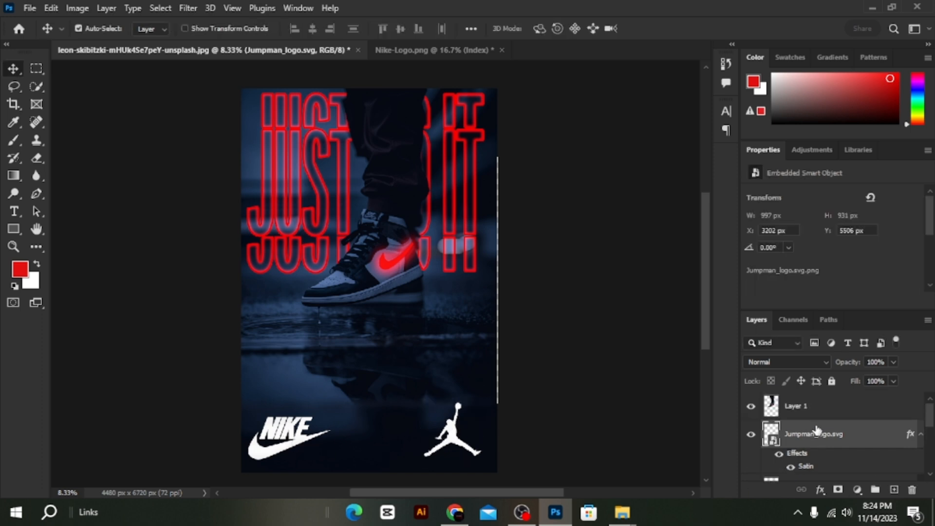
left_click(821, 415, "ctrl")
scroll(821, 415, "down", 3)
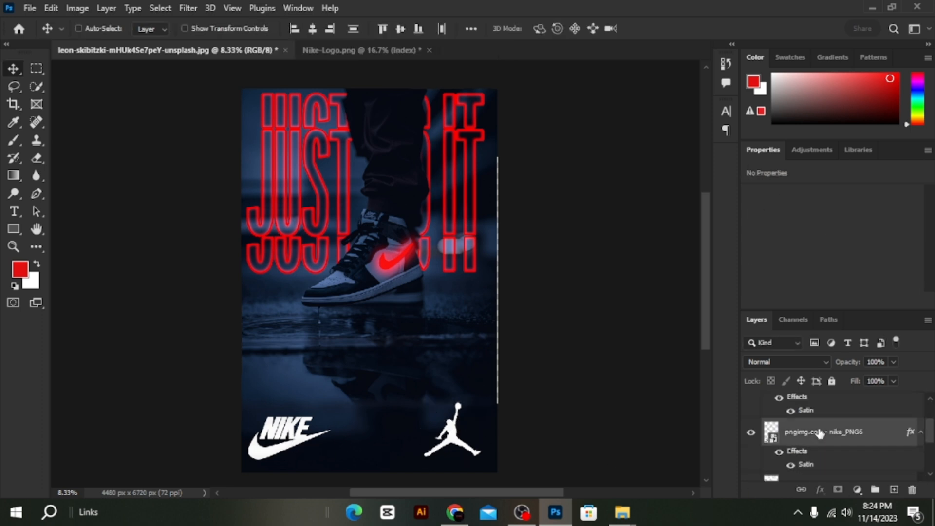
scroll(820, 429, "down", 5)
scroll(822, 434, "down", 2)
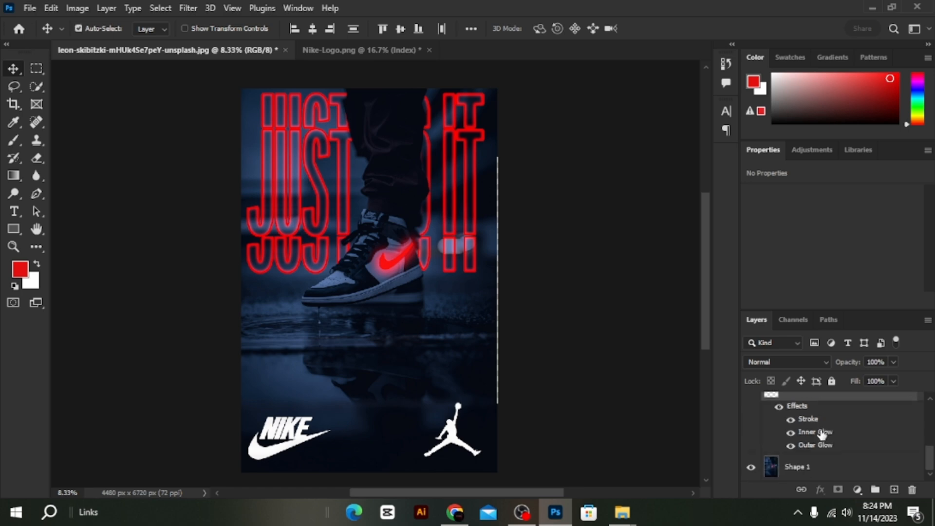
left_click(822, 463, "ctrl")
right_click(822, 460)
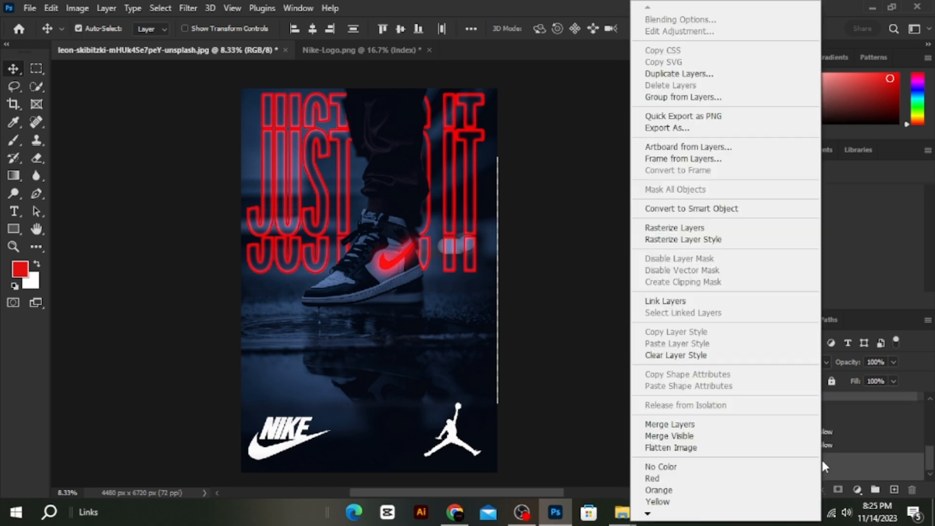
left_click(741, 424)
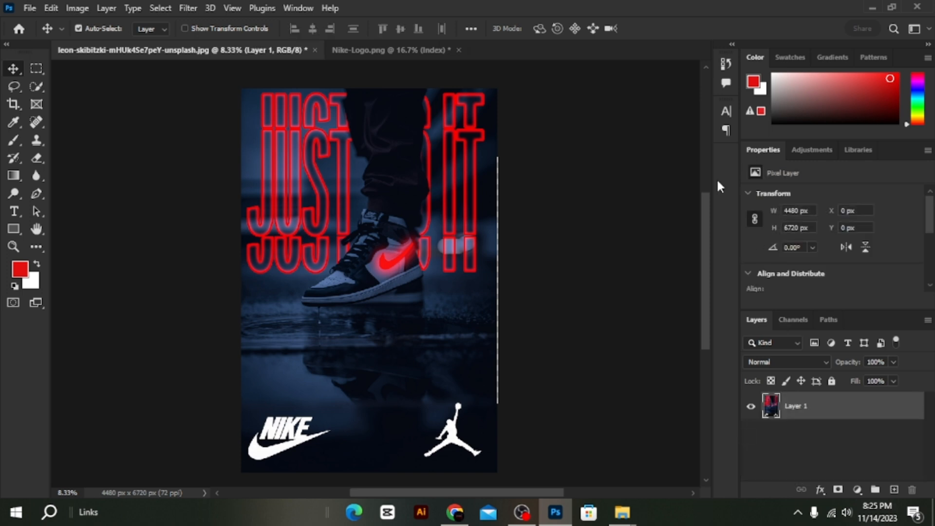
Apply an Add Noise filter to the merged poster layer with an amount of 30.46% and Gaussian distribution.
left_click(196, 8)
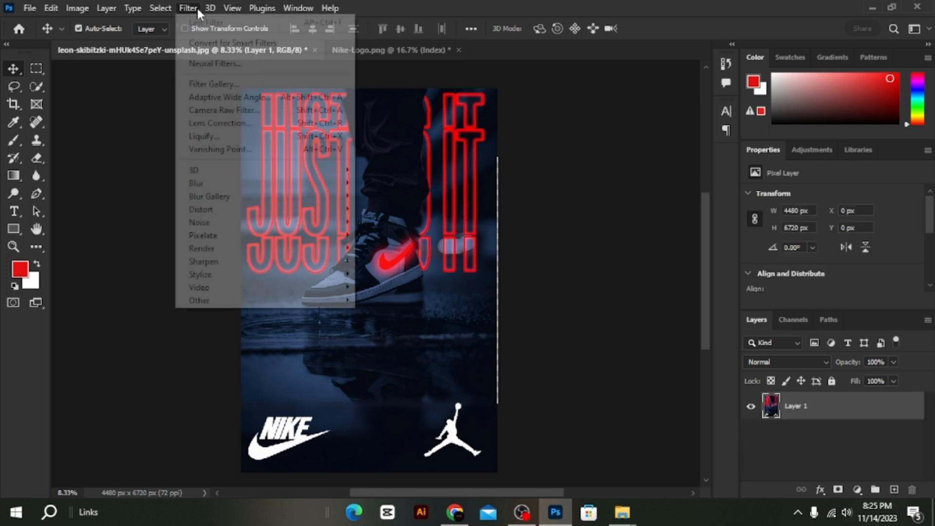
mouse_move(261, 222)
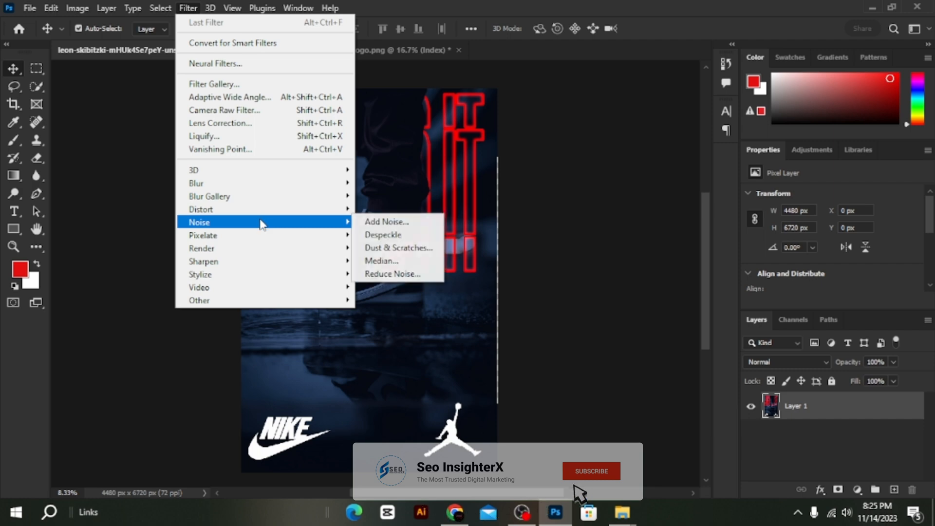
left_click(400, 222)
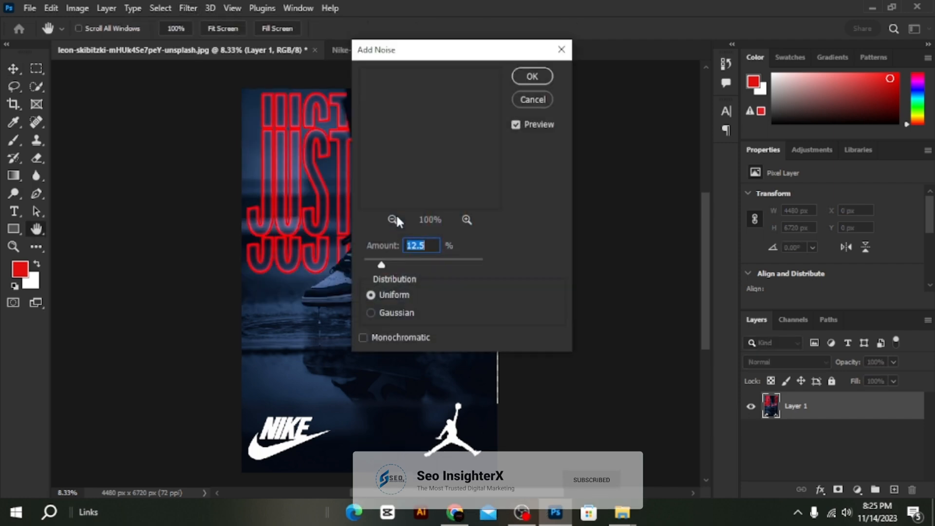
left_click_drag(473, 49, 607, 68)
left_click_drag(548, 279, 541, 278)
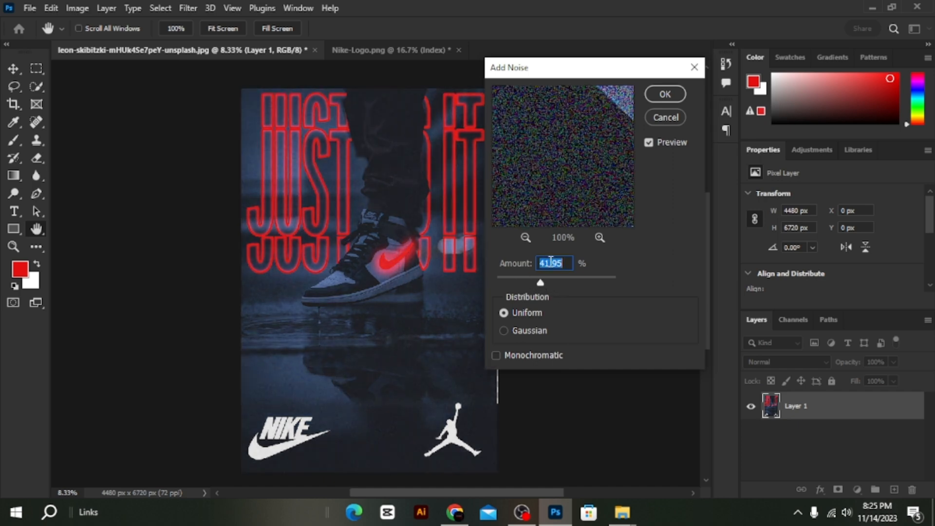
left_click(546, 279)
left_click(514, 330)
left_click_drag(546, 283, 535, 286)
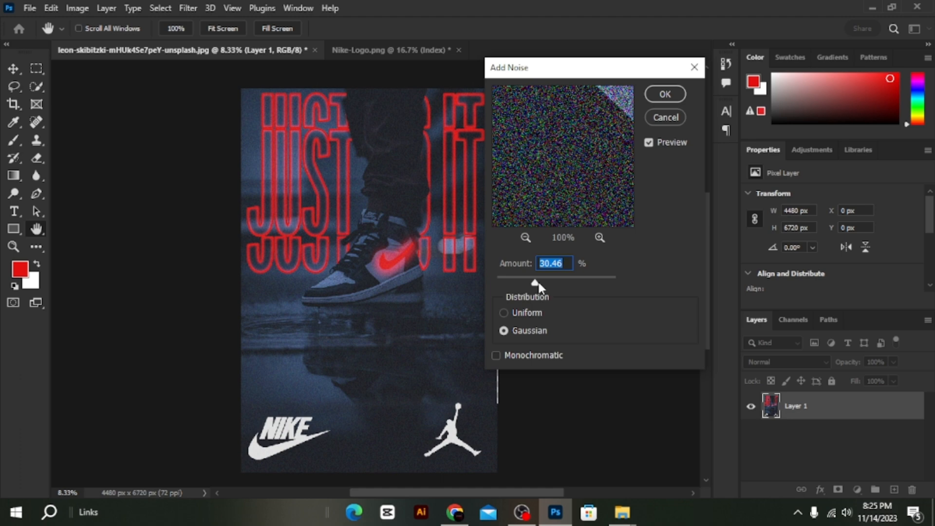
left_click(665, 94)
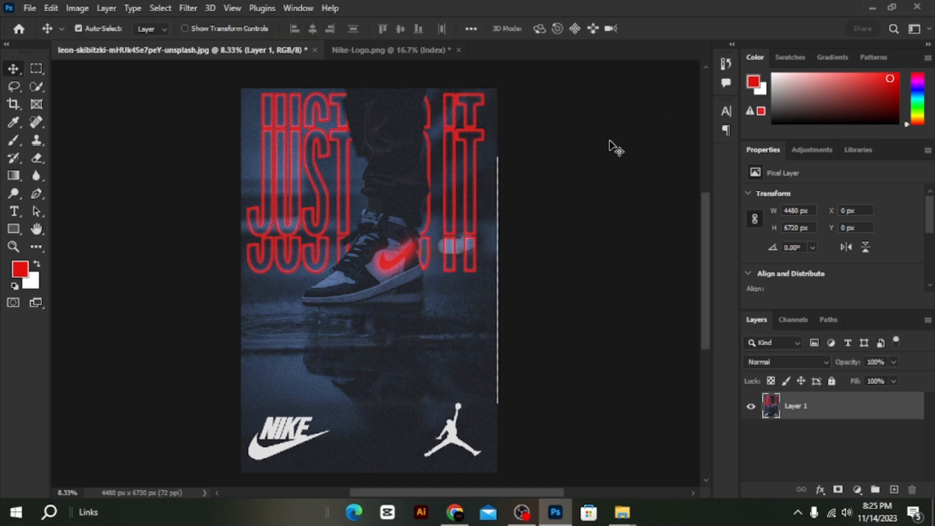
Add a Color Lookup adjustment layer above the merged poster using the Kodak 5205 Fuji 3510 (by Adobe) 3D LUT.
scroll(419, 283, "down", 1)
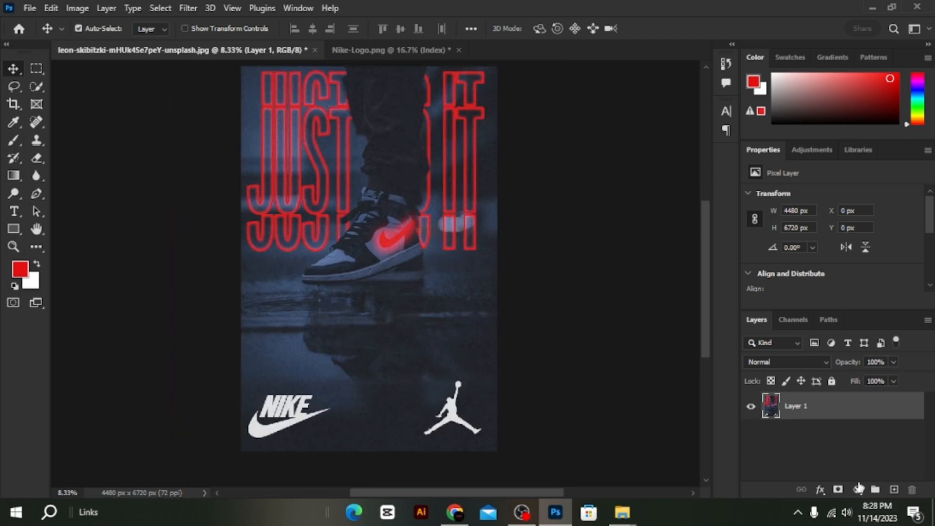
left_click(859, 489)
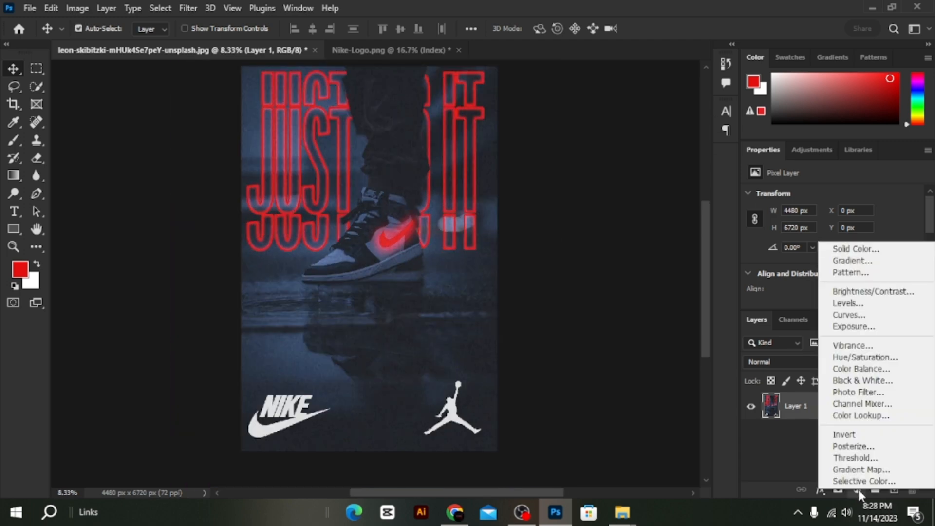
left_click(850, 416)
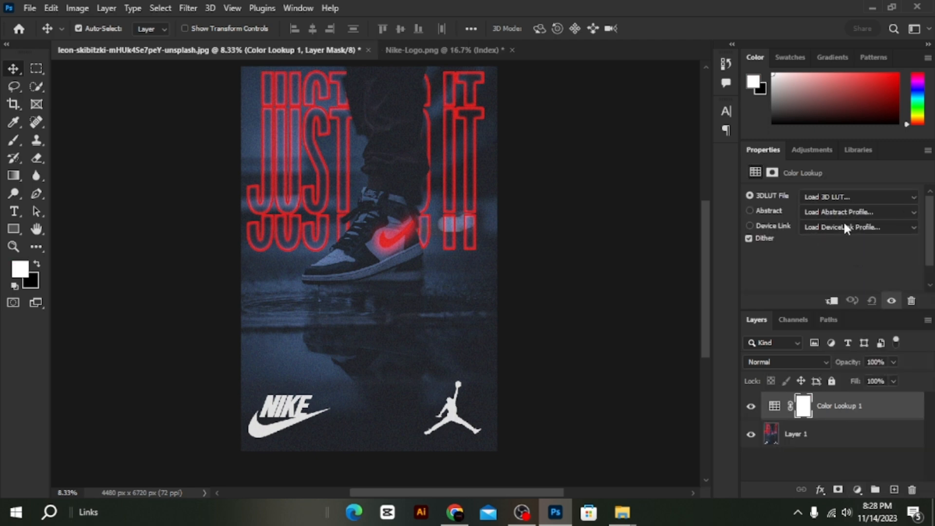
left_click(837, 196)
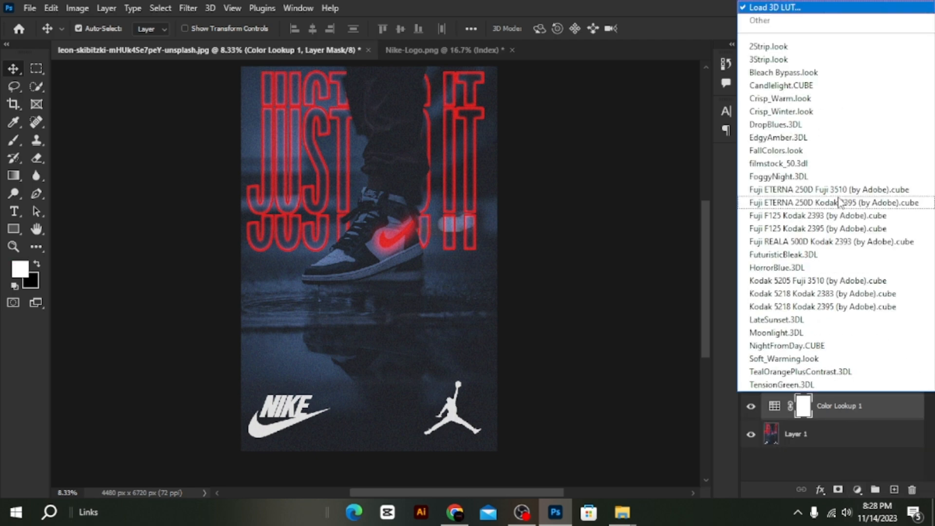
left_click(829, 281)
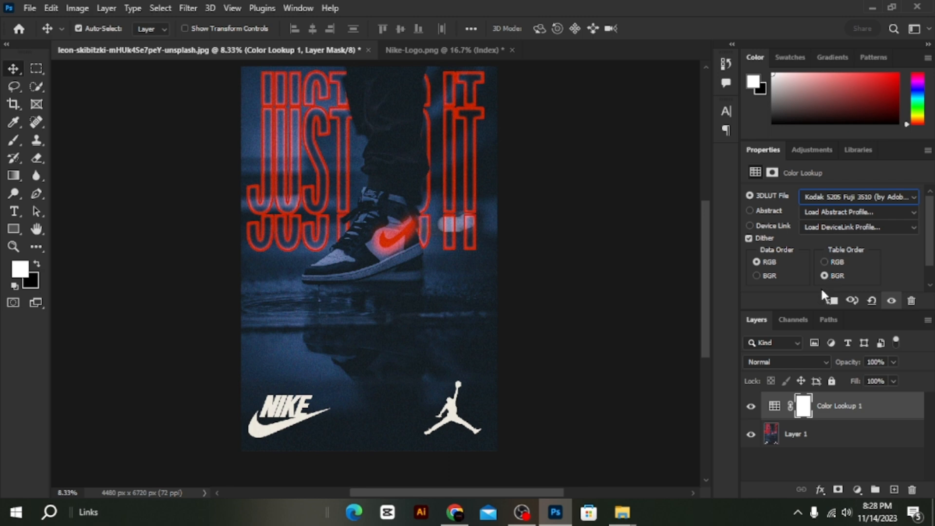
Add an Exposure adjustment layer that strengthens the poster's contrast, and add a Hue/Saturation adjustment layer above it.
left_click(860, 496)
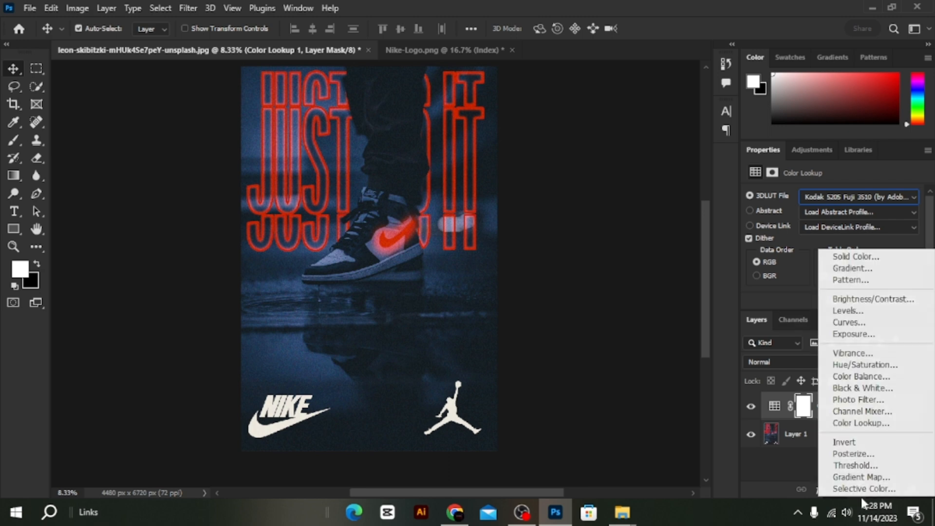
left_click(854, 334)
left_click_drag(831, 249, 812, 262)
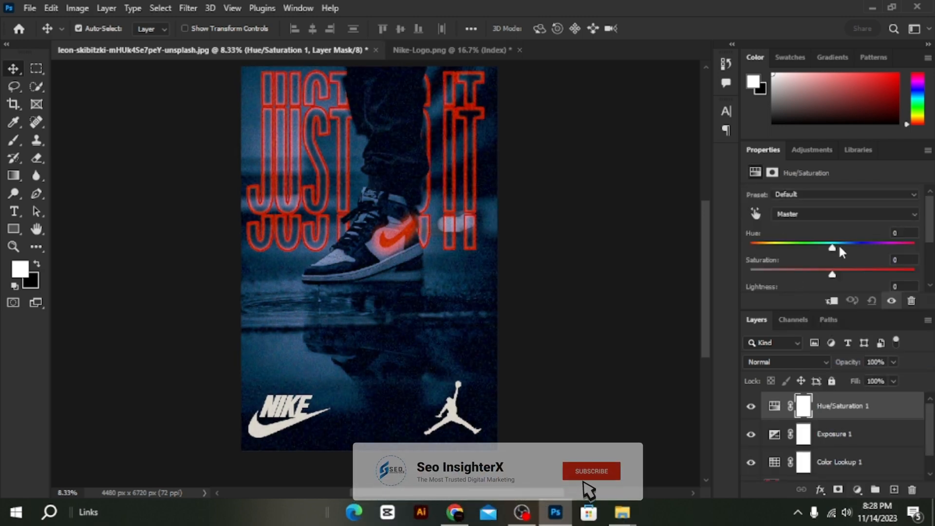
Shift the Hue/Saturation layer's hue slightly into negative values to turn the poster's blue tones teal, and fine-tune its remaining sliders.
left_click_drag(833, 249, 822, 249)
scroll(823, 254, "down", 1)
mouse_move(832, 264)
left_mouse_down()
mouse_move(812, 265)
mouse_move(821, 265)
left_mouse_up()
scroll(823, 264, "down", 1)
Add a Vibrance adjustment layer with vibrance set to +21, and select all the layers.
left_click(858, 490)
left_click(852, 341)
left_click_drag(832, 210, 850, 210)
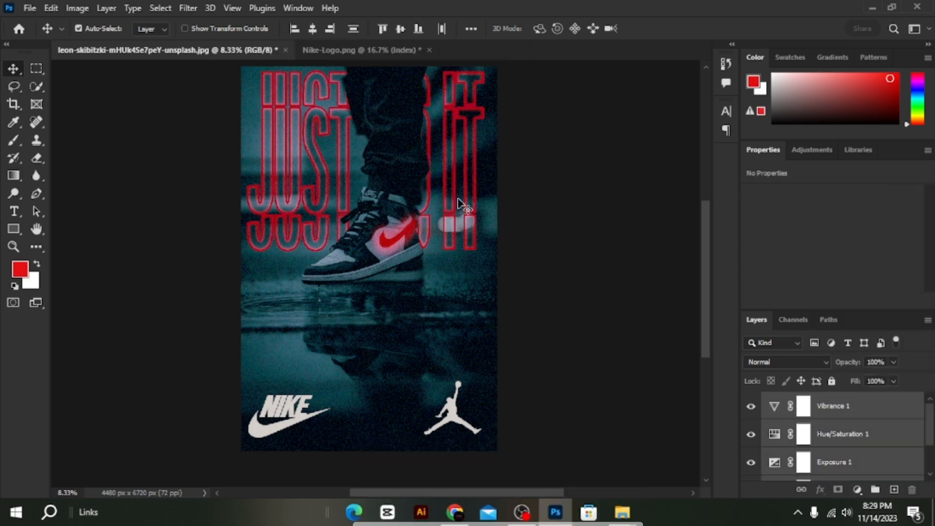
scroll(453, 210, "up", 2)
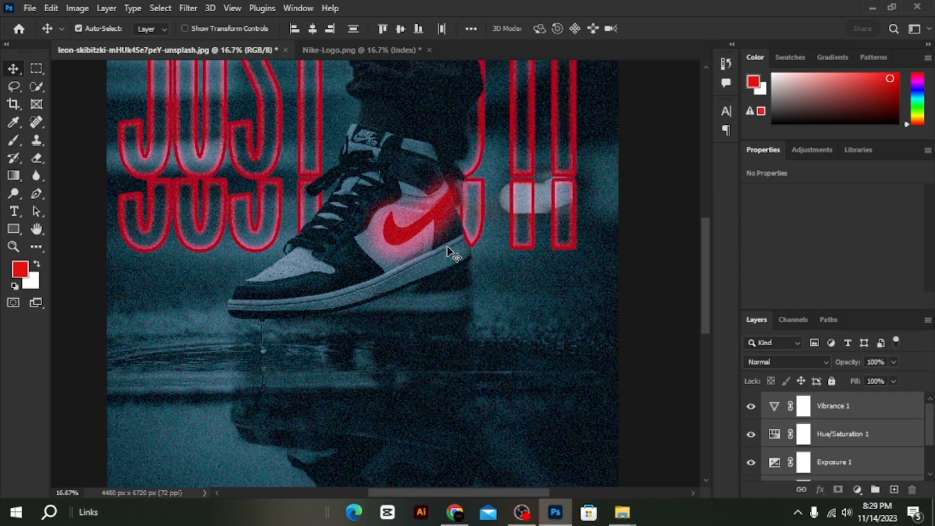
scroll(448, 251, "down", 2)
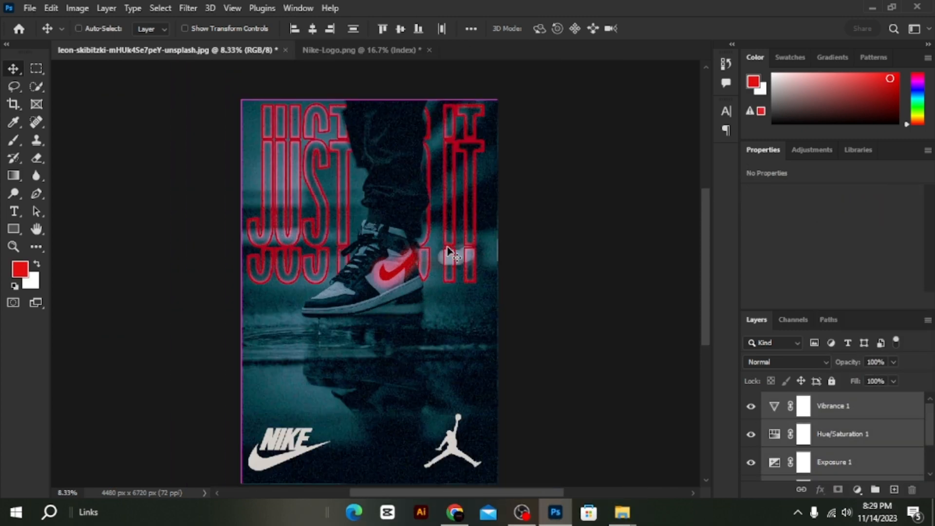